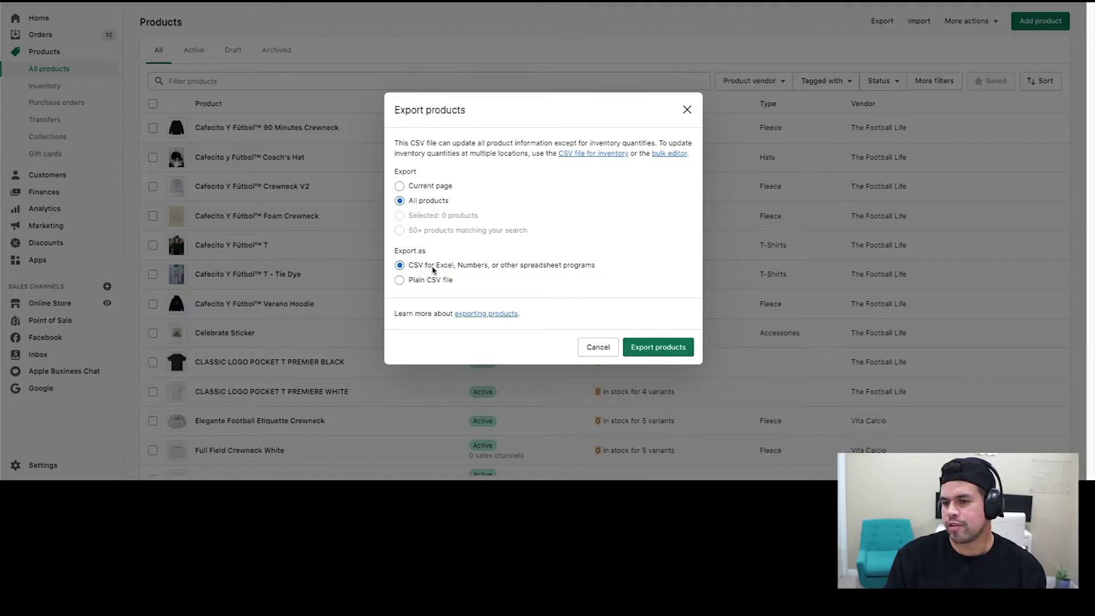
# Export all Shopify products to CSV and dismiss the export email notice
pyautogui.click(660, 344)
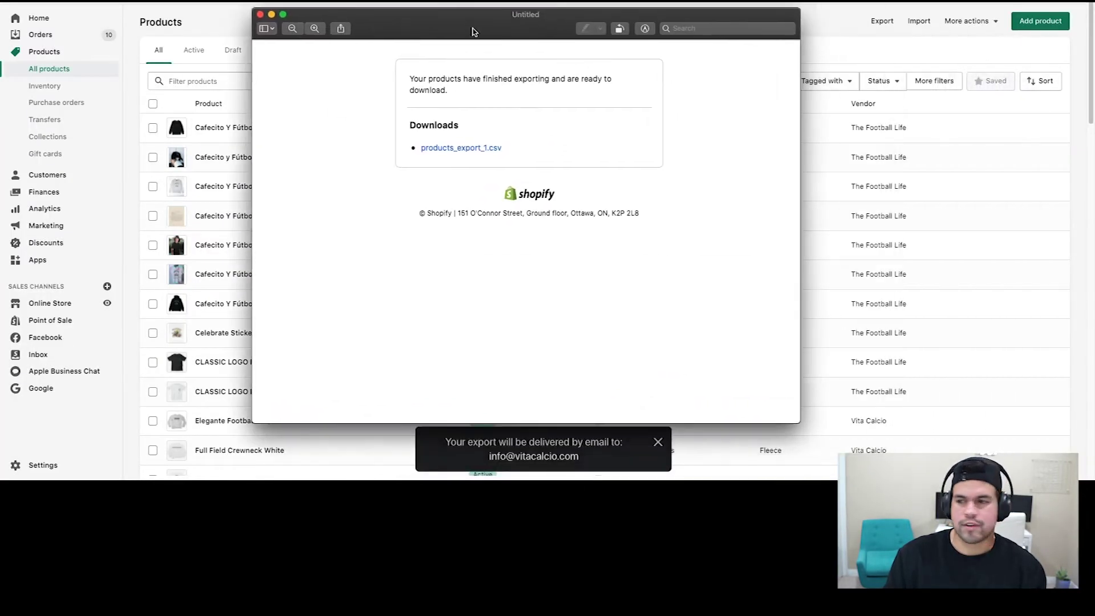
pyautogui.click(472, 147)
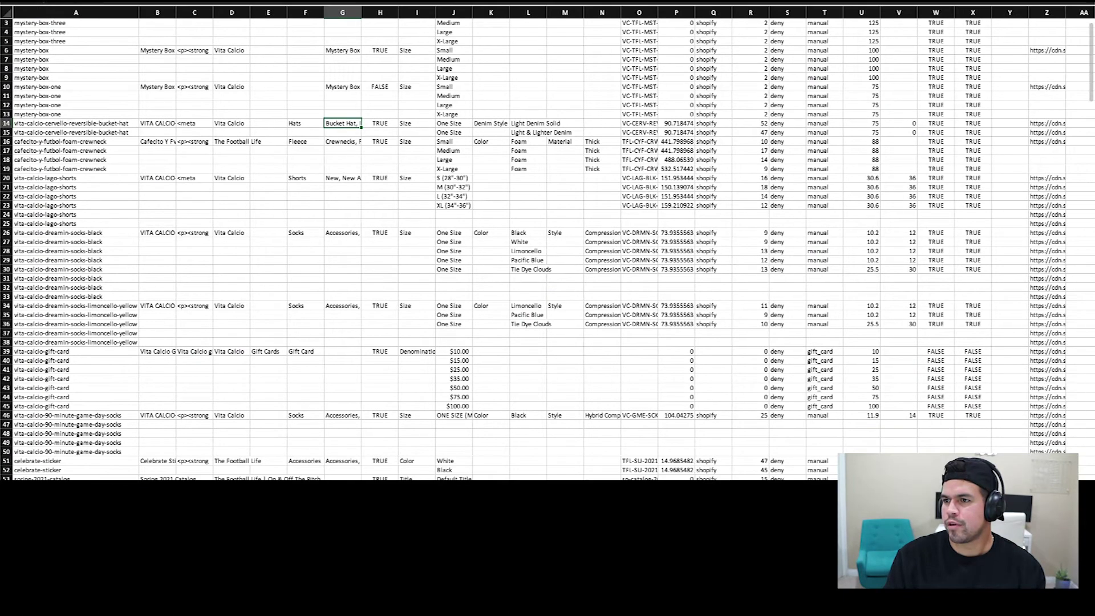
# Delete the Body (HTML), Vendor, Standard and Custom Product Type columns
pyautogui.scroll(-5, 362, 215)
pyautogui.scroll(5, 372, 194)
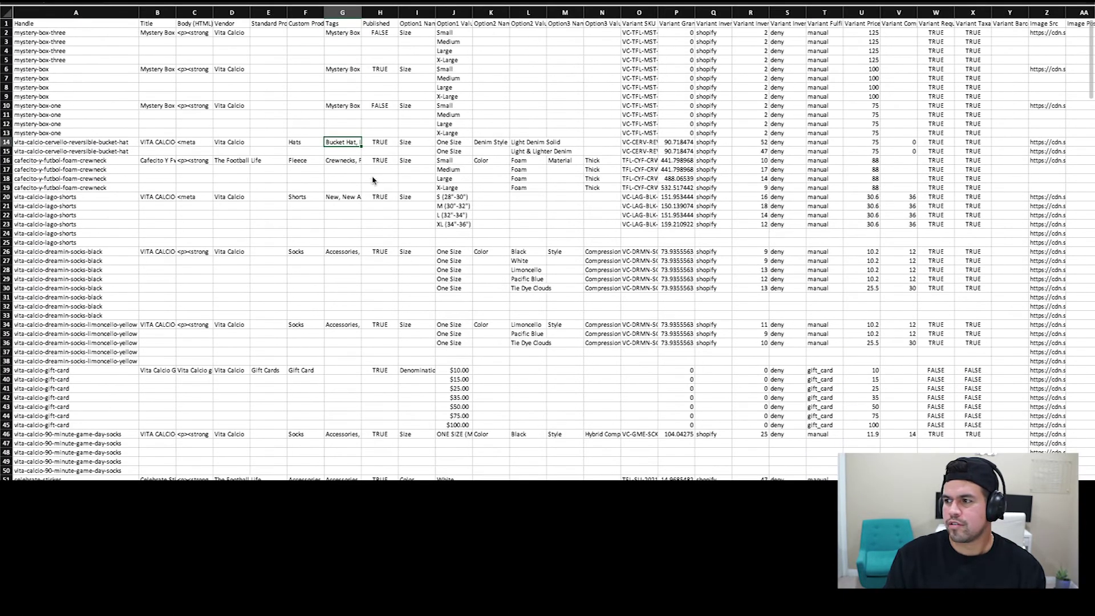
pyautogui.click(101, 43)
pyautogui.press('Up')
pyautogui.press('Up')
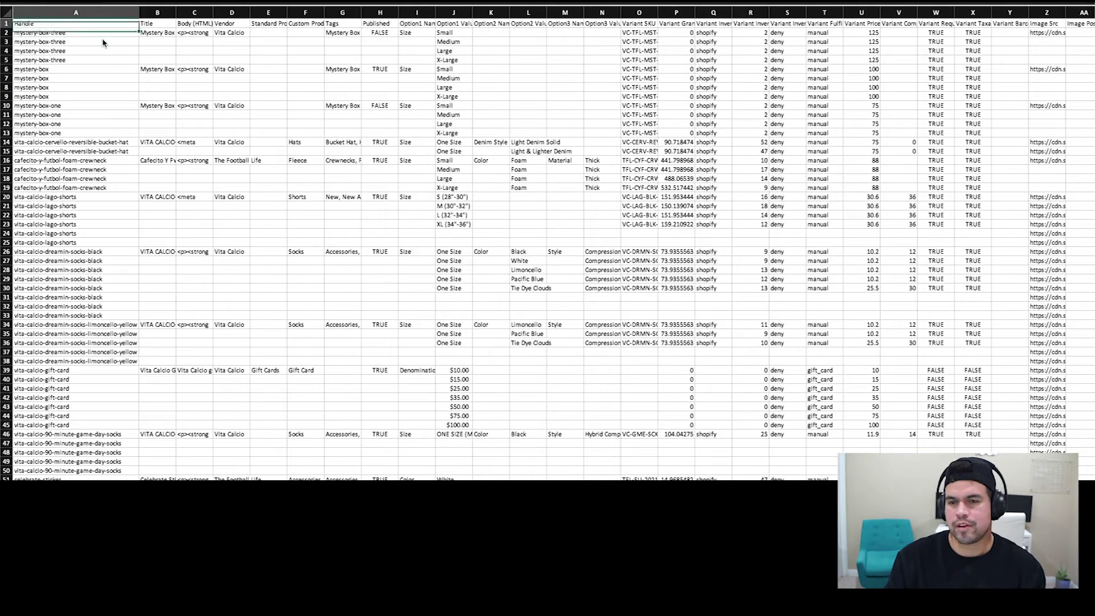
pyautogui.press('Right')
pyautogui.press('Right')
pyautogui.press('Right')
pyautogui.press('Right')
pyautogui.press('Right')
pyautogui.press('Right')
pyautogui.press('Right')
pyautogui.press('Right')
pyautogui.press('Right')
pyautogui.press('Right')
pyautogui.press('Right')
pyautogui.press('Right')
pyautogui.press('Right')
pyautogui.press('Right')
pyautogui.press('Right')
pyautogui.press('Right')
pyautogui.press('Right')
pyautogui.press('Right')
pyautogui.press('Right')
pyautogui.press('Right')
pyautogui.press('Right')
pyautogui.press('Right')
pyautogui.press('Right')
pyautogui.press('Right')
pyautogui.press('Right')
pyautogui.press('Right')
pyautogui.press('Right')
pyautogui.press('Right')
pyautogui.press('Right')
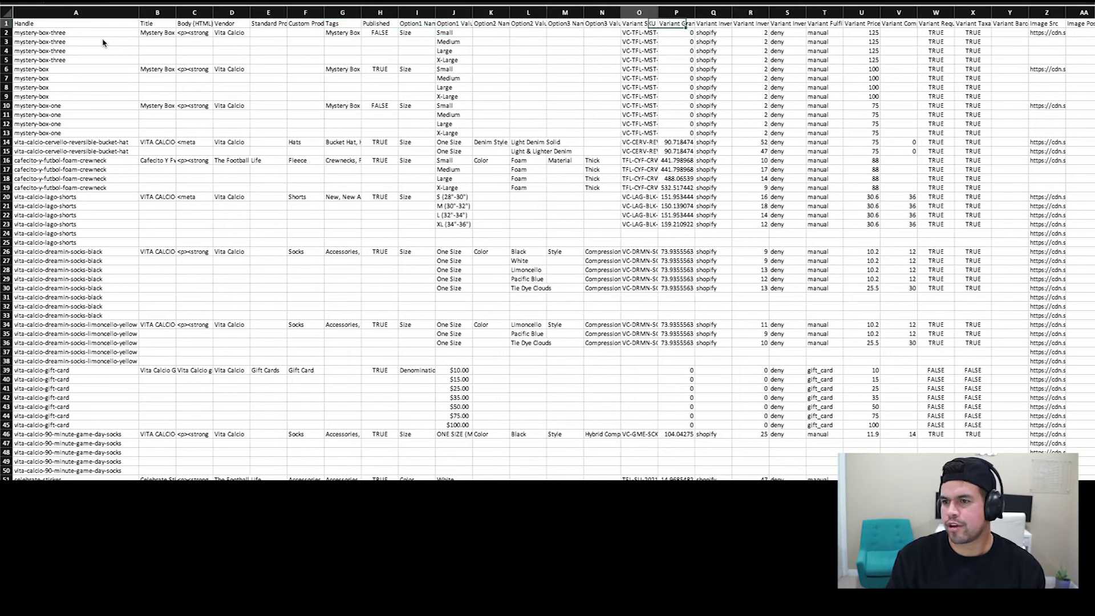
pyautogui.press('Right')
pyautogui.press('Right')
pyautogui.press('Right')
pyautogui.press('Right')
pyautogui.press('Right')
pyautogui.press('Right')
pyautogui.press('Right')
pyautogui.press('Right')
pyautogui.press('Right')
pyautogui.press('Right')
pyautogui.press('Right')
pyautogui.press('Right')
pyautogui.press('Right')
pyautogui.press('Right')
pyautogui.press('Right')
pyautogui.press('Right')
pyautogui.press('Right')
pyautogui.press('Right')
pyautogui.press('Right')
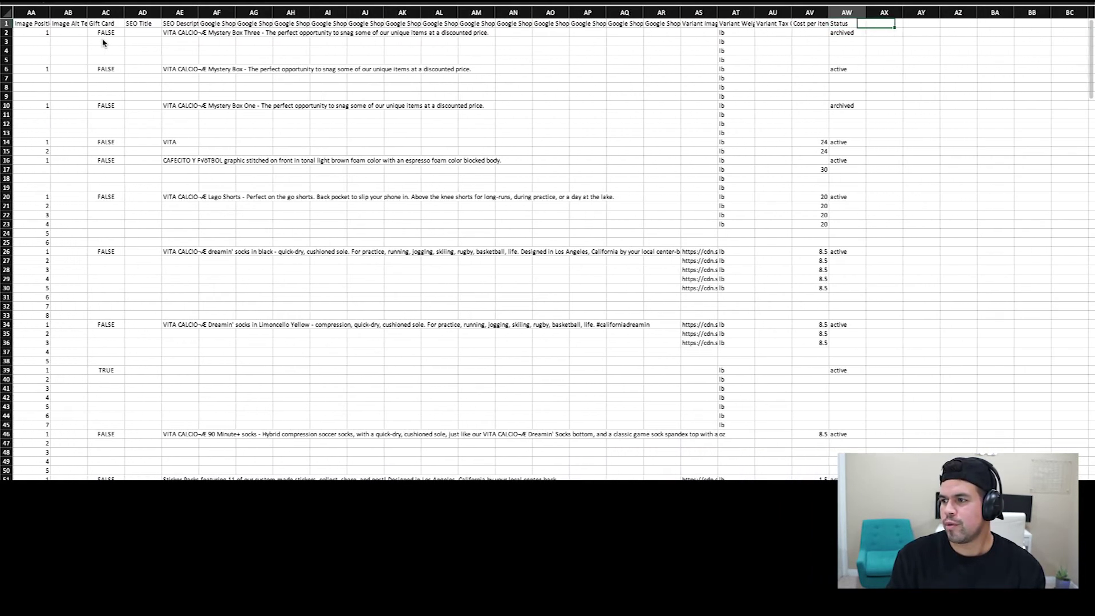
pyautogui.hotkey('ctrl', 'Left')
pyautogui.press('Right')
pyautogui.press('Right')
pyautogui.press('Right')
pyautogui.press('Left')
pyautogui.press('Left')
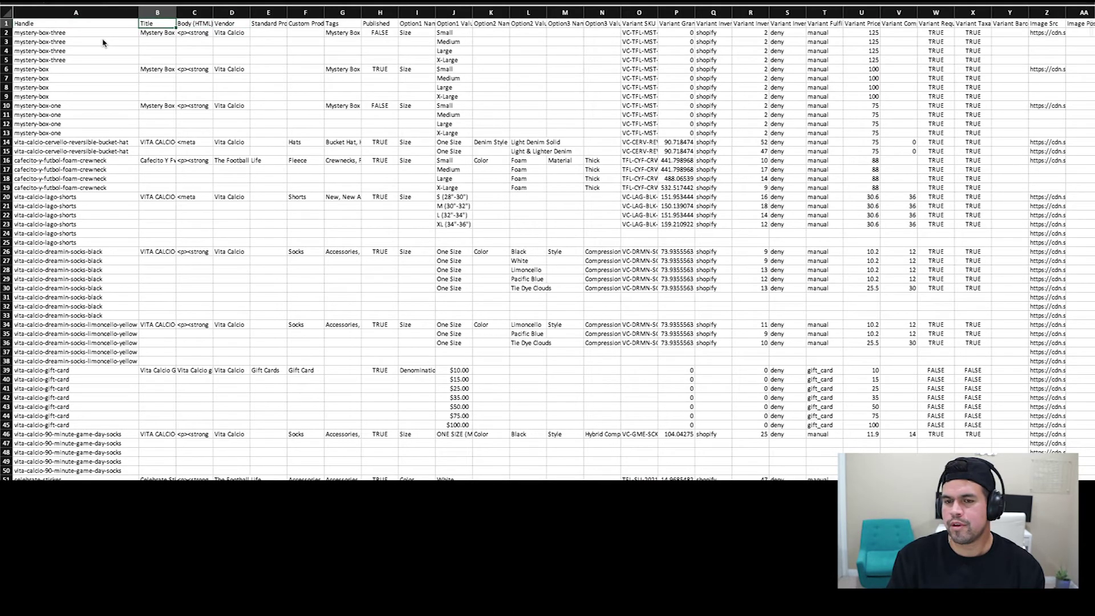
pyautogui.press('Right')
pyautogui.press('Right')
pyautogui.press('Left')
pyautogui.press('Left')
pyautogui.press('Right')
pyautogui.hotkey('ctrl', 'space')
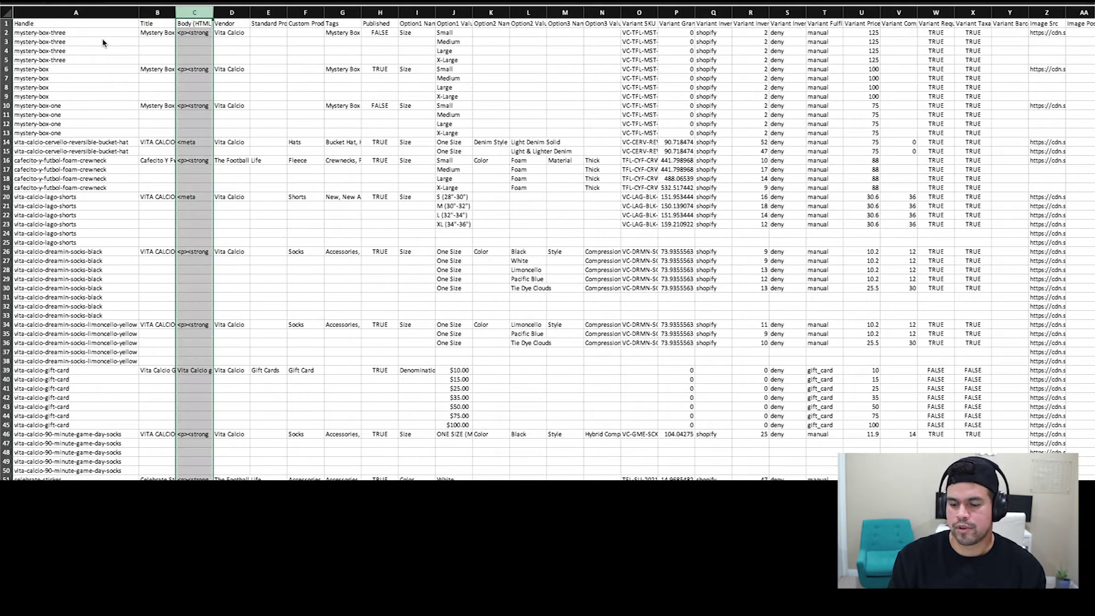
pyautogui.hotkey('ctrl', '-')
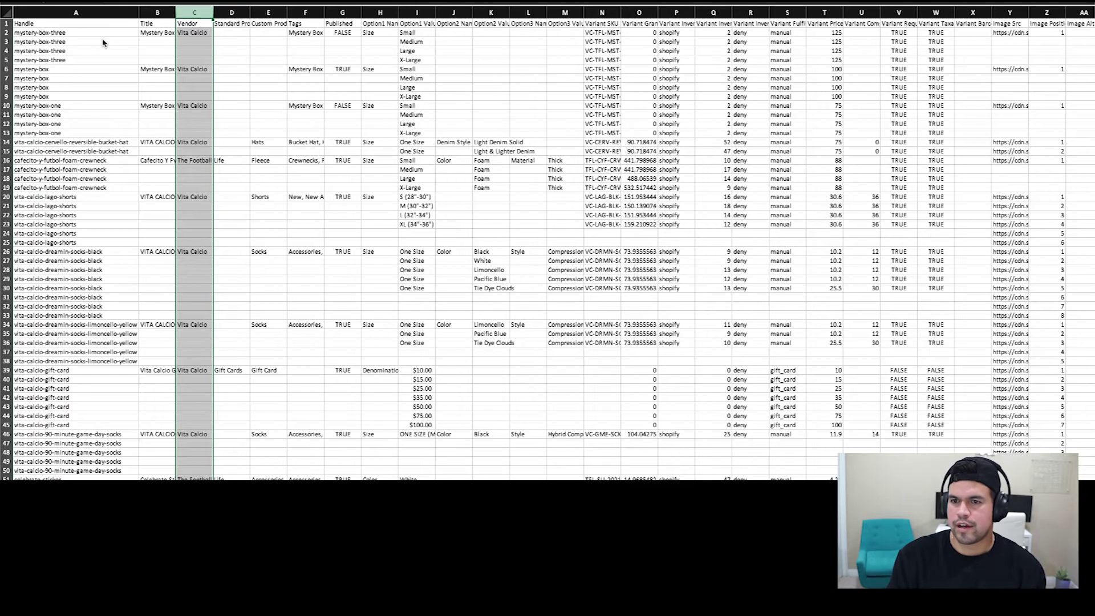
pyautogui.hotkey('ctrl', '-')
pyautogui.hotkey('ctrl', '-')
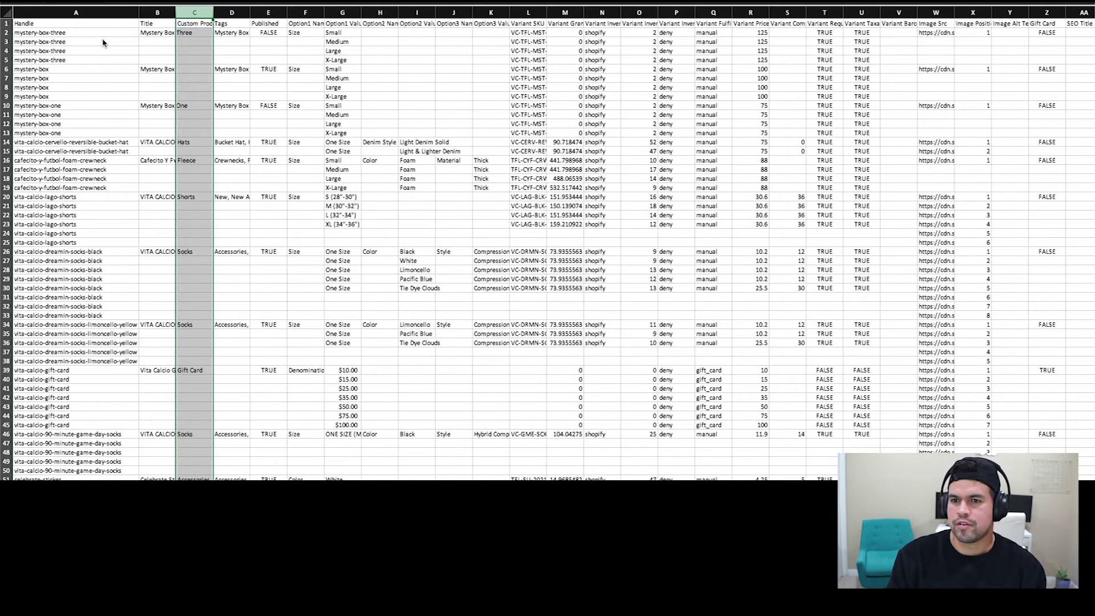
pyautogui.hotkey('ctrl', '-')
# Delete the two empty lago-shorts rows 24 and 25
pyautogui.press('Up')
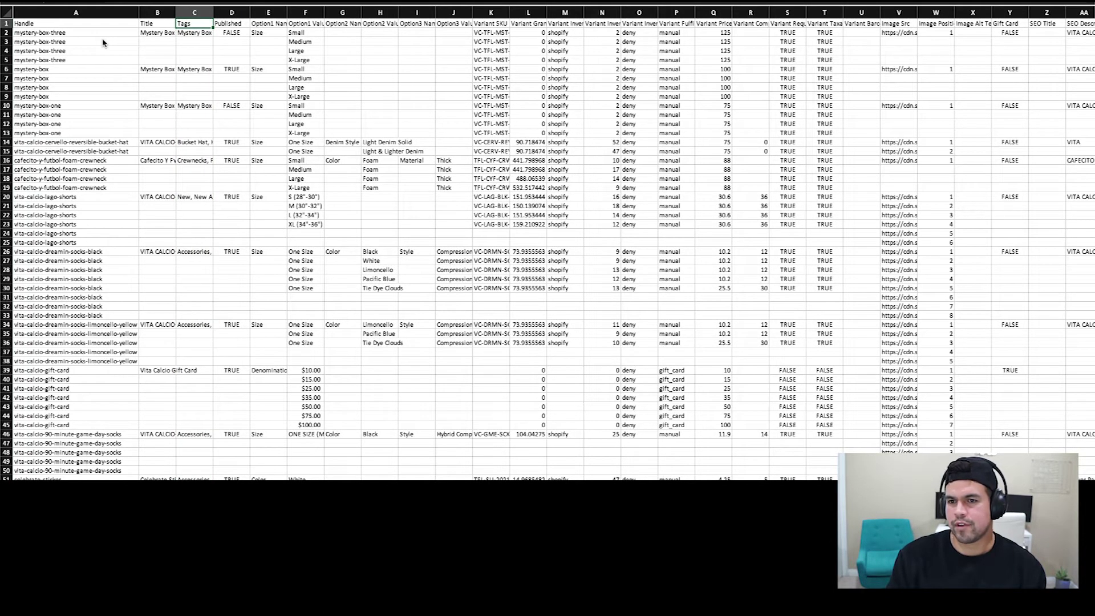
pyautogui.press('Down')
pyautogui.press('Down')
pyautogui.press('Down')
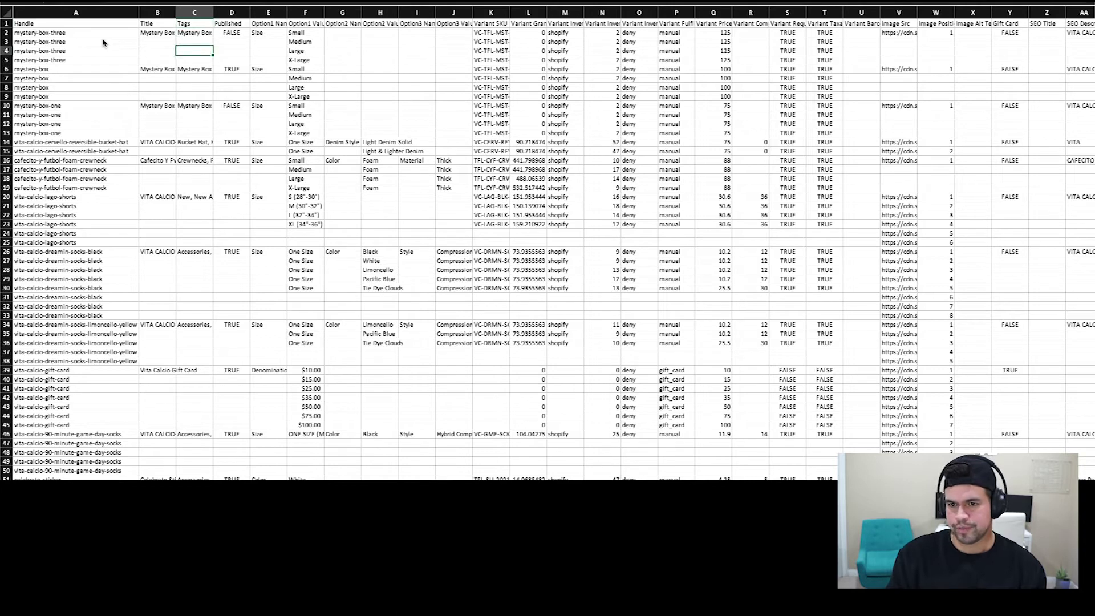
pyautogui.press('Up')
pyautogui.press('Down')
pyautogui.press('Down')
pyautogui.press('Up')
pyautogui.press('Up')
pyautogui.press('Up')
pyautogui.press('Down')
pyautogui.press('Down')
pyautogui.press('Down')
pyautogui.press('Down')
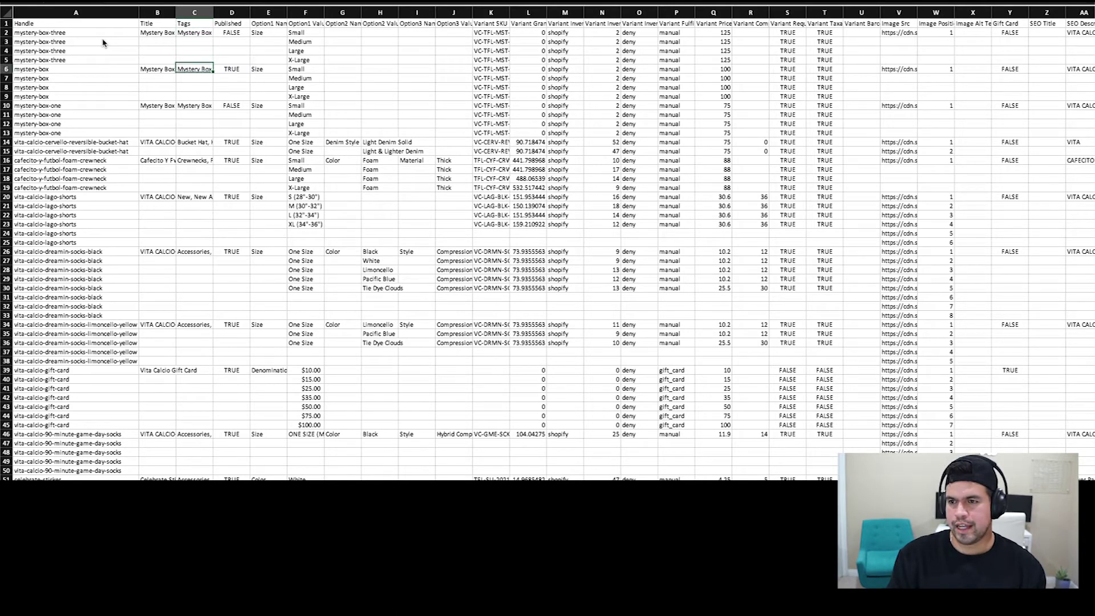
pyautogui.press('Down')
pyautogui.press('Down')
pyautogui.press('Down')
pyautogui.press('Down')
pyautogui.press('Down')
pyautogui.press('Down')
pyautogui.press('Down')
pyautogui.press('Down')
pyautogui.press('Down')
pyautogui.press('Down')
pyautogui.press('Down')
pyautogui.press('Down')
pyautogui.press('Down')
pyautogui.press('Down')
pyautogui.press('Down')
pyautogui.press('Down')
pyautogui.press('Down')
pyautogui.press('Down')
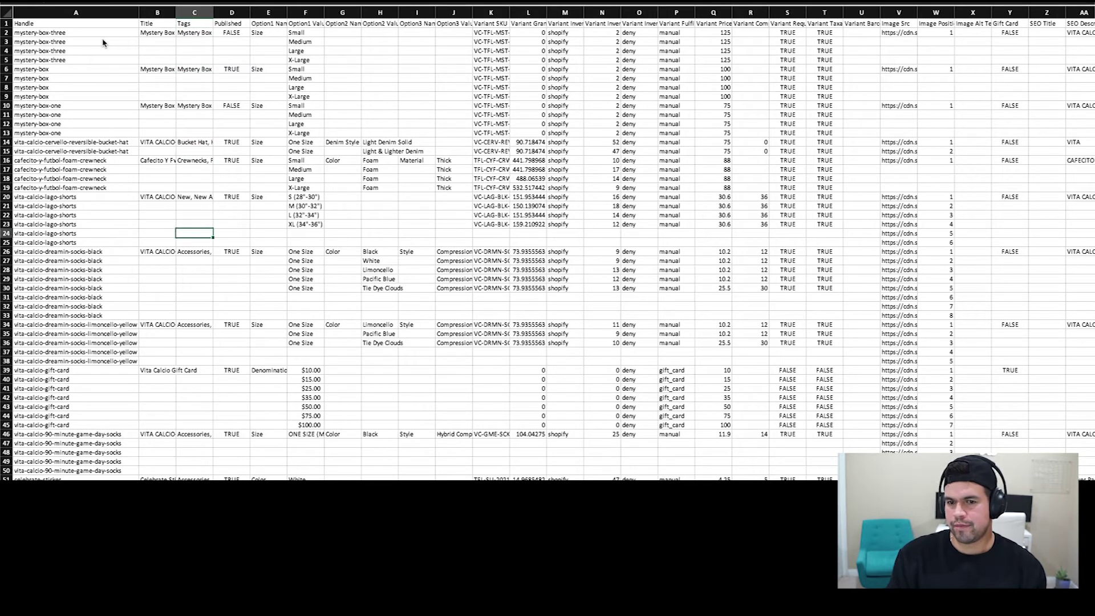
pyautogui.hotkey('shift', 'space')
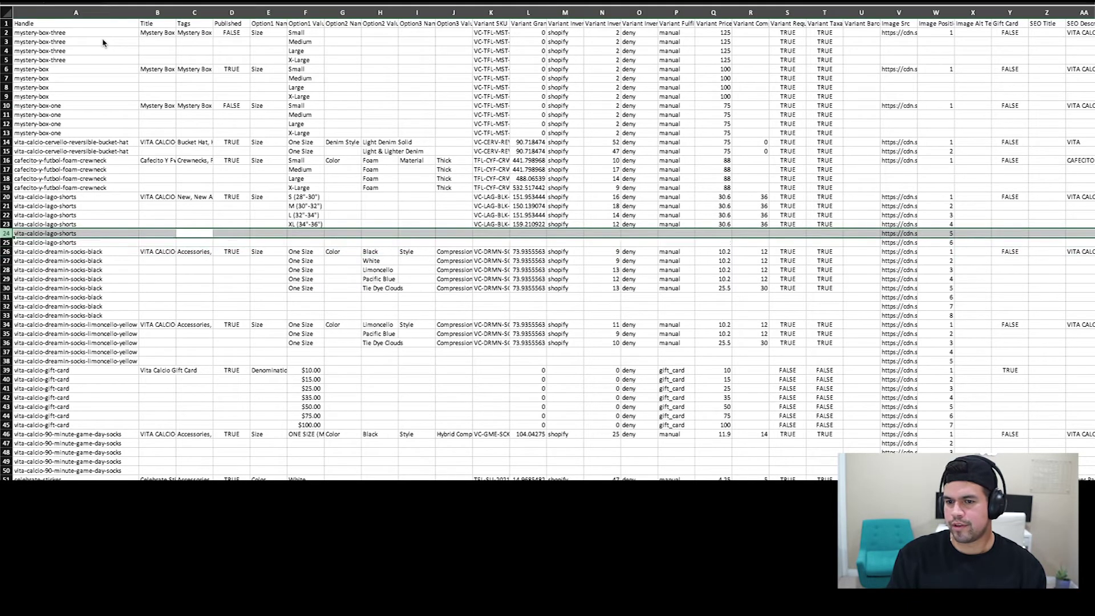
pyautogui.hotkey('shift', 'Down')
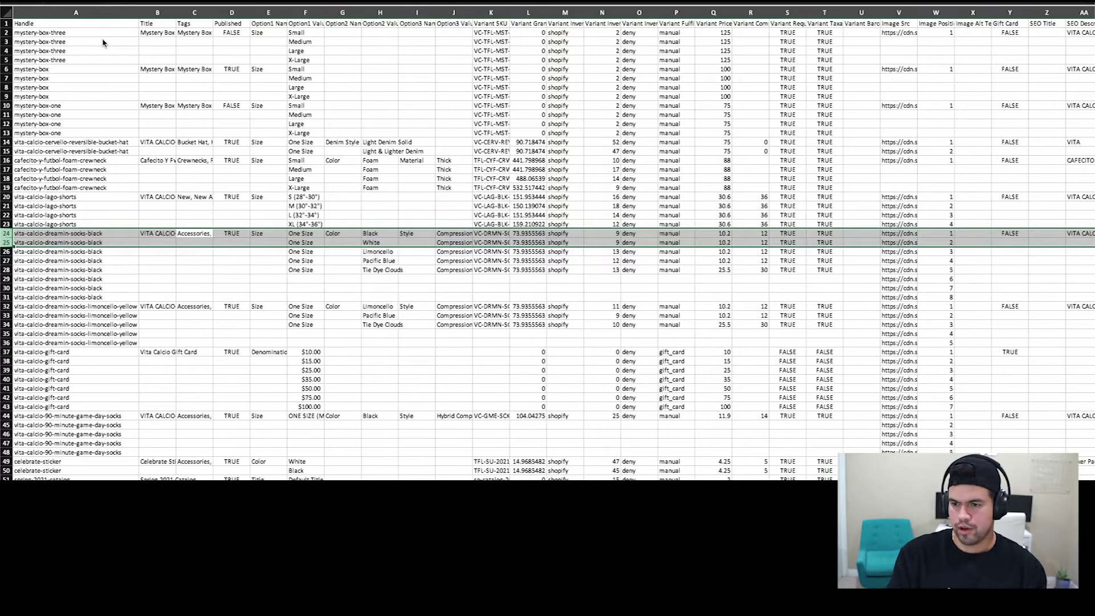
pyautogui.hotkey('ctrl', '-')
pyautogui.press('Up')
pyautogui.press('Up')
pyautogui.press('Up')
pyautogui.press('Up')
pyautogui.press('Up')
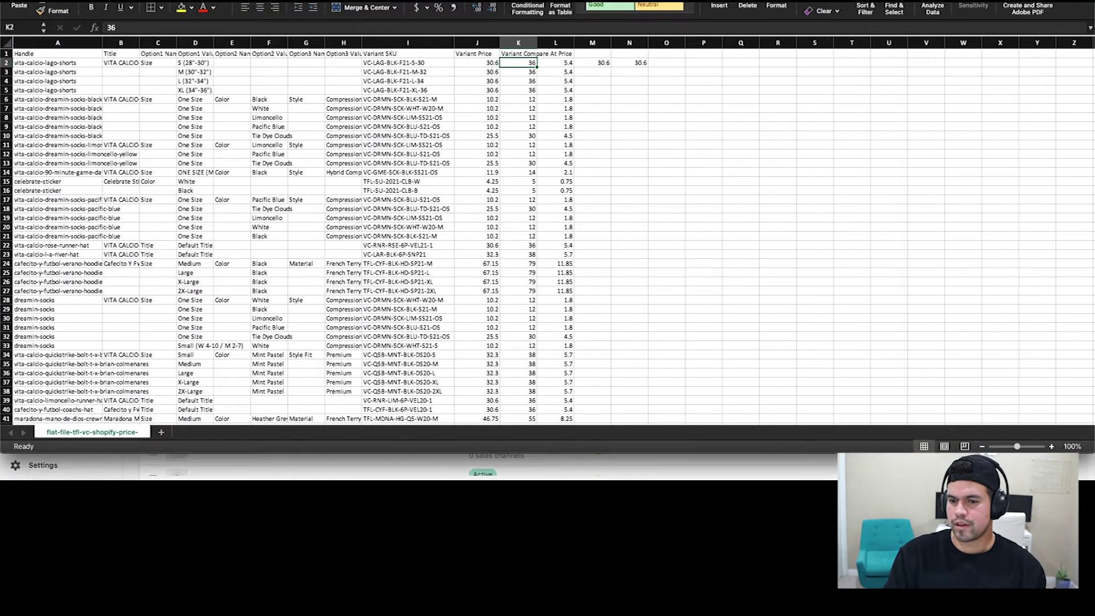
# Return to A1 and widen the Handle column to 33.50 so full handles show
pyautogui.click(159, 84)
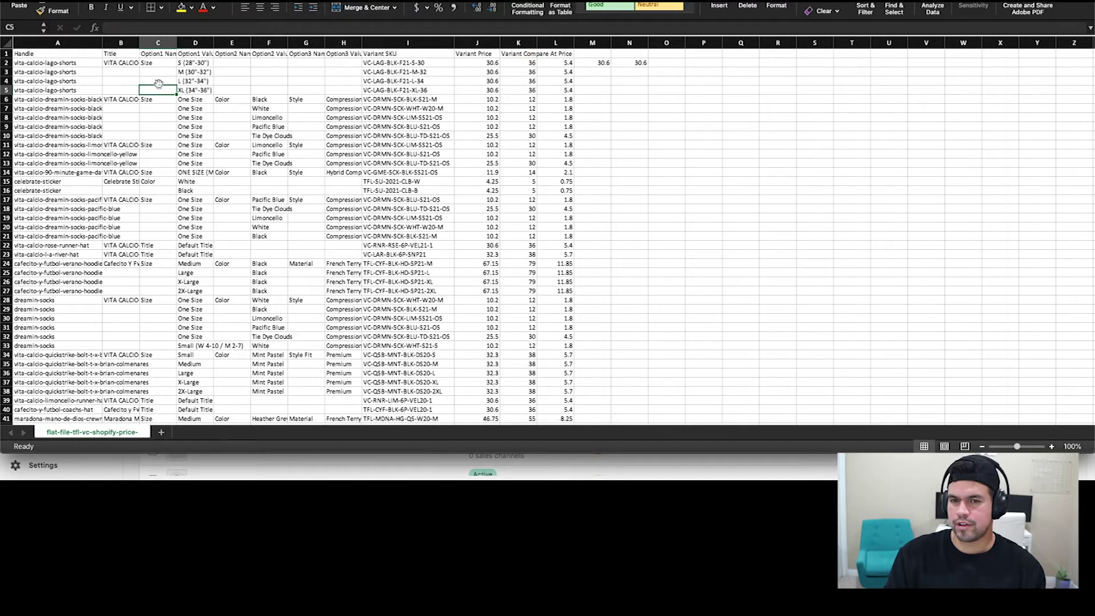
pyautogui.press('Up')
pyautogui.hotkey('ctrl', 'Home')
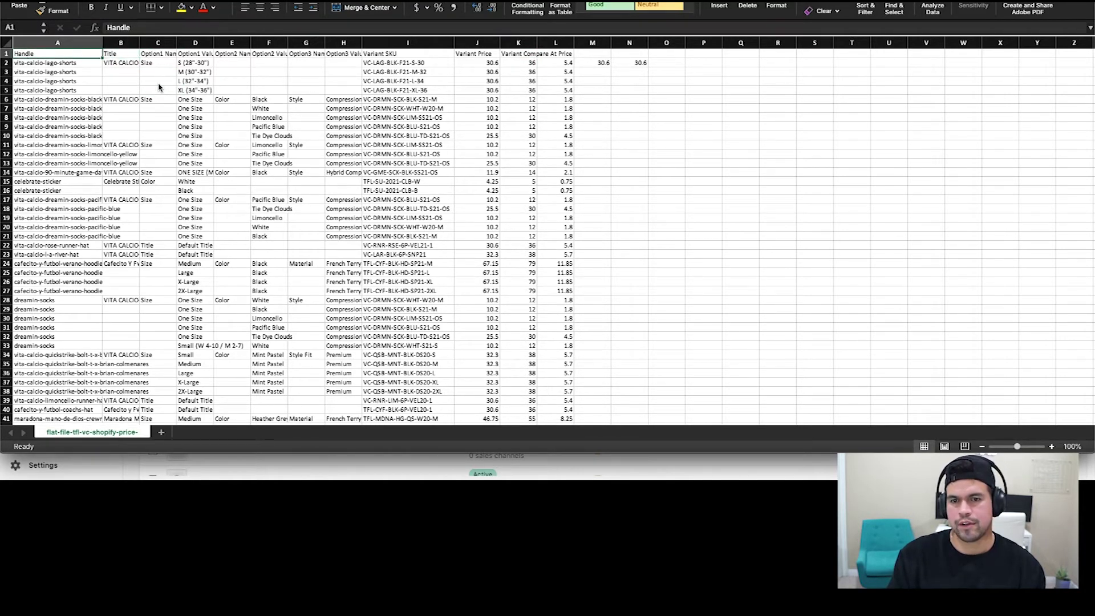
pyautogui.moveTo(103, 49); pyautogui.dragTo(130, 49)
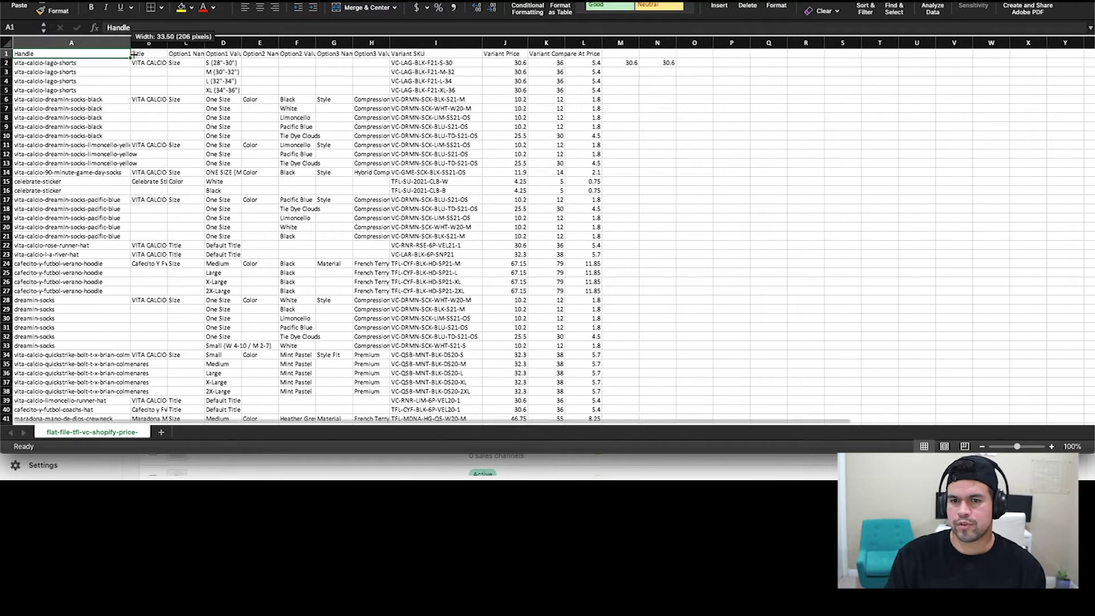
# Review the product handles, size values and variant SKUs in the upload sheet
pyautogui.press('Down')
pyautogui.press('Down')
pyautogui.press('Down')
pyautogui.press('Down')
pyautogui.press('Down')
pyautogui.press('Down')
pyautogui.press('Down')
pyautogui.press('Down')
pyautogui.press('Down')
pyautogui.press('Down')
pyautogui.press('Down')
pyautogui.press('Down')
pyautogui.press('Down')
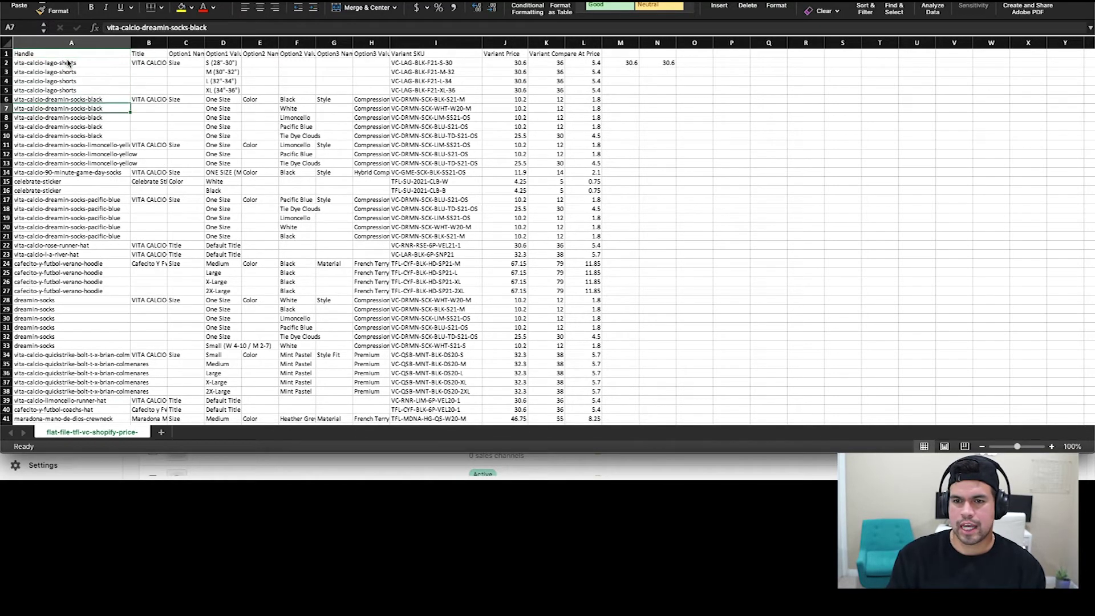
pyautogui.press('Down')
pyautogui.press('Down')
pyautogui.press('Down')
pyautogui.press('Down')
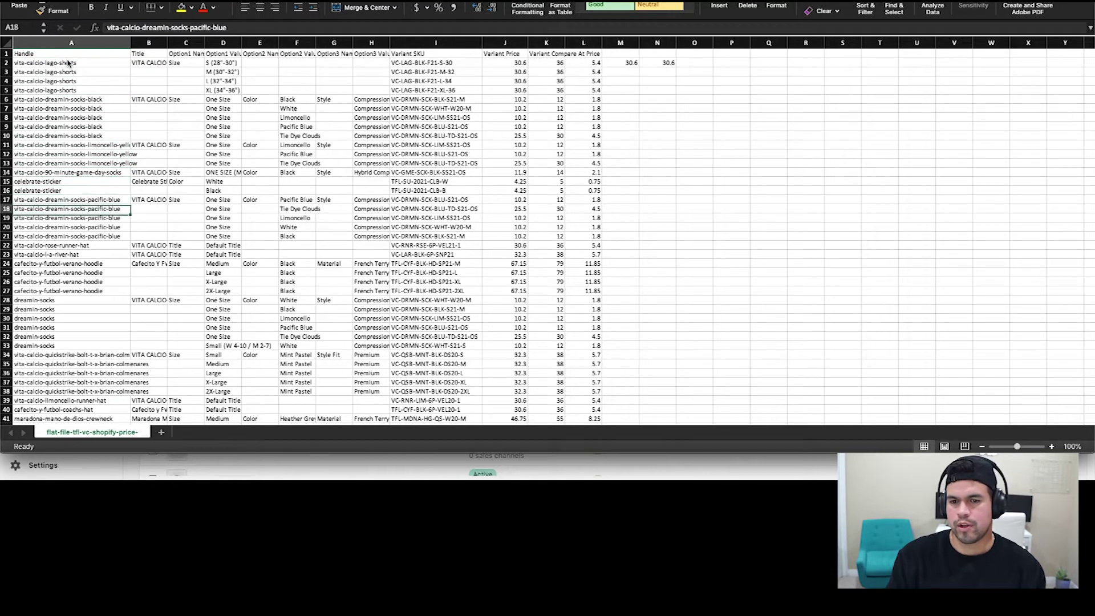
pyautogui.hotkey('ctrl', 'Up')
pyautogui.press('Right')
pyautogui.press('Left')
pyautogui.press('Right')
pyautogui.press('Right')
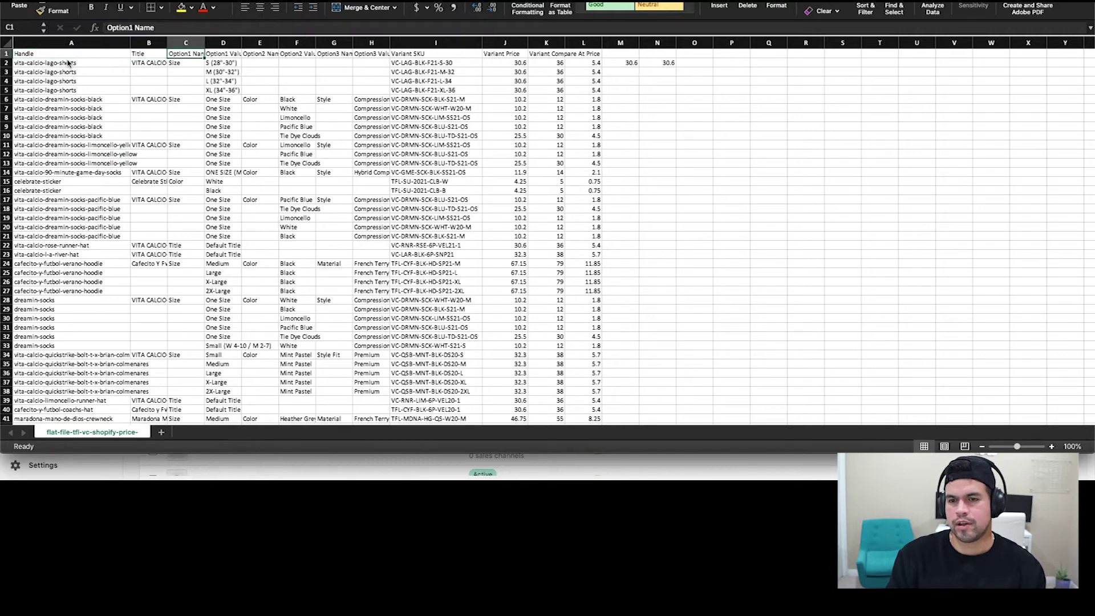
pyautogui.press('Left')
pyautogui.press('Left')
pyautogui.press('Down')
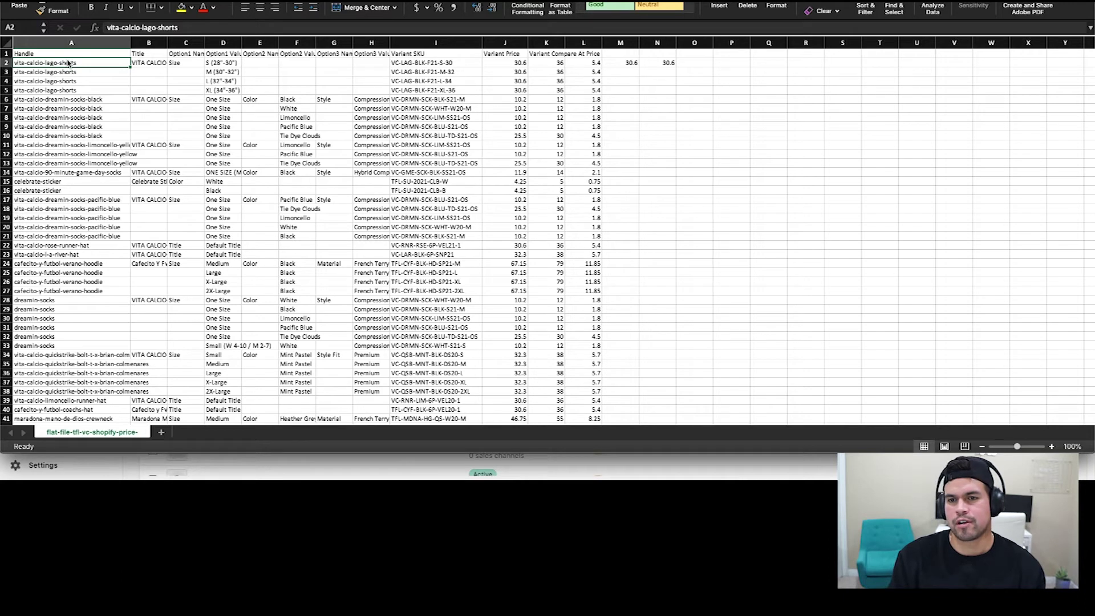
pyautogui.press('Right')
pyautogui.press('Right')
pyautogui.press('Right')
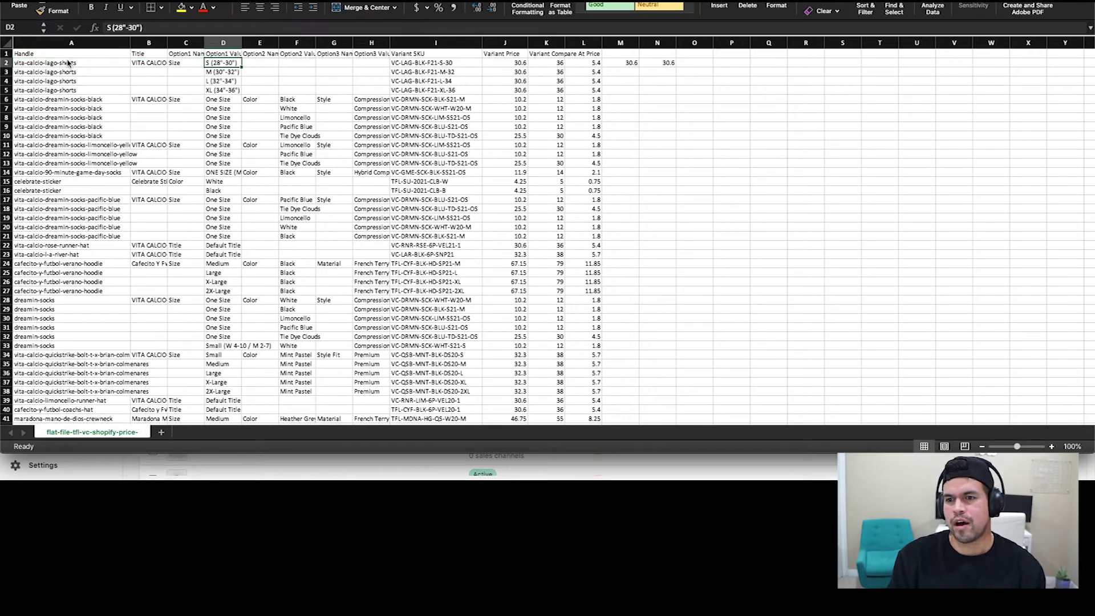
pyautogui.press('Right')
pyautogui.press('Right')
pyautogui.press('Right')
pyautogui.press('Right')
pyautogui.press('Right')
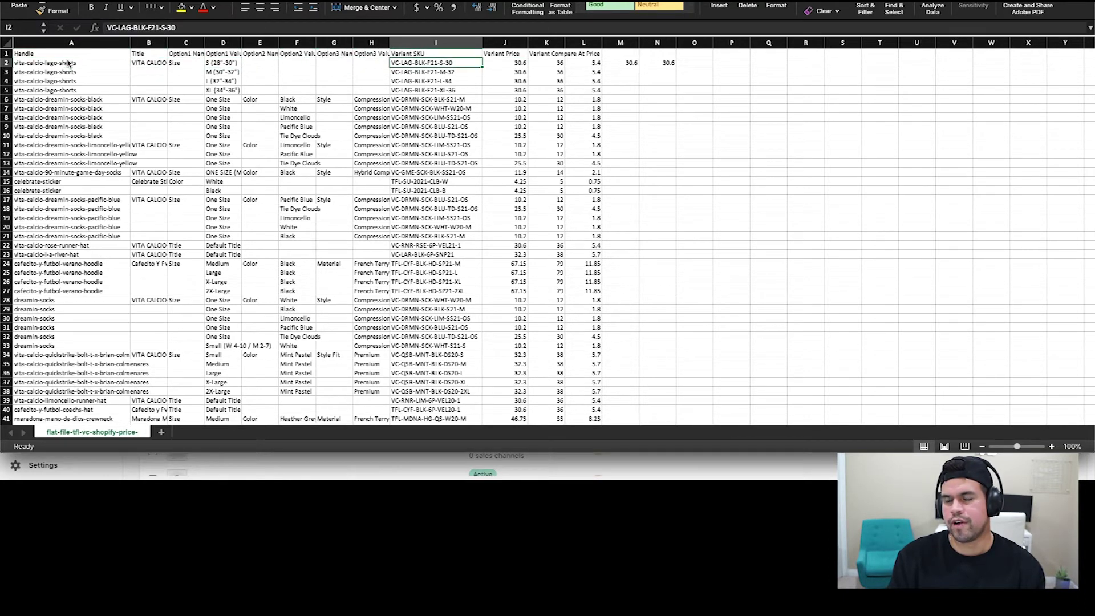
pyautogui.press('Up')
pyautogui.press('Left')
pyautogui.press('Left')
pyautogui.press('Left')
pyautogui.press('Left')
pyautogui.press('Left')
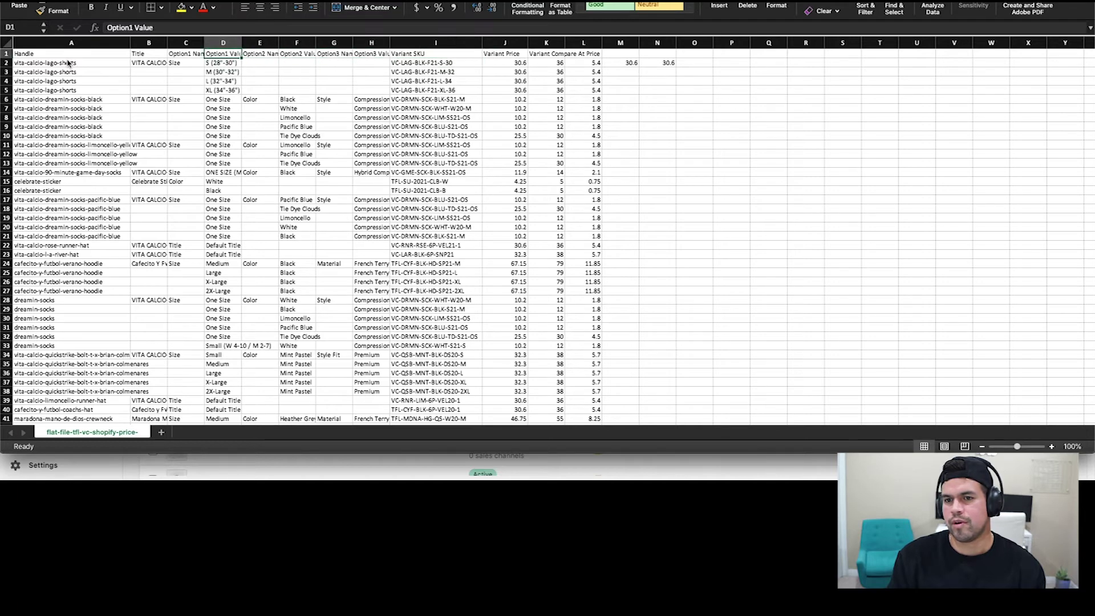
pyautogui.press('Left')
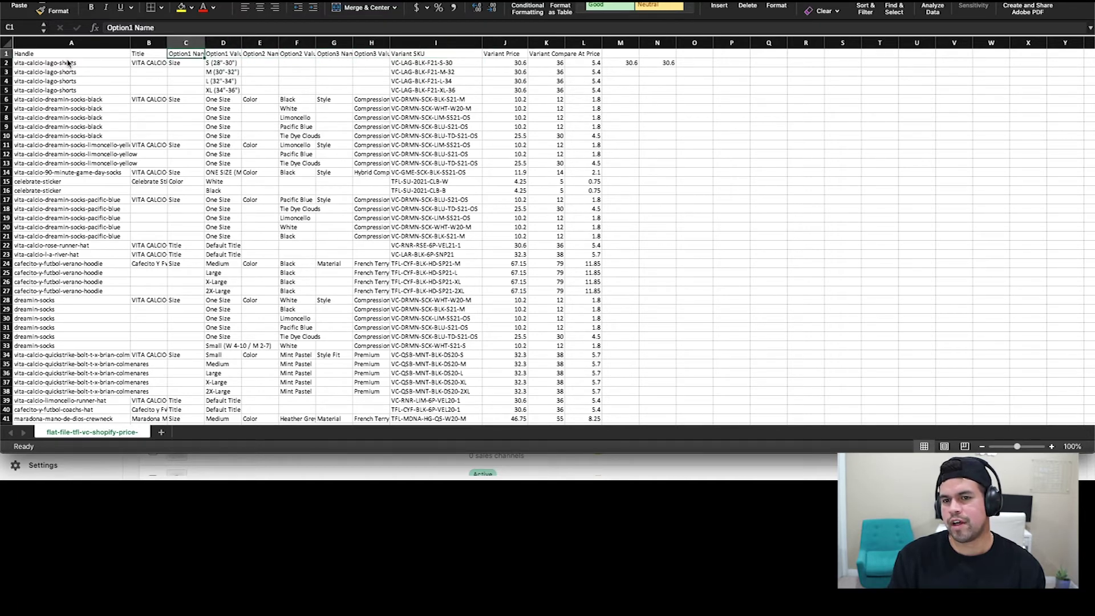
pyautogui.press('Left')
pyautogui.press('Left')
pyautogui.press('Right')
# Widen column K to fit 'Variant Compare At Price', checking prices 36 and 30.6
pyautogui.press('Right')
pyautogui.press('Right')
pyautogui.press('Right')
pyautogui.press('Right')
pyautogui.press('Right')
pyautogui.press('Right')
pyautogui.press('Right')
pyautogui.press('Right')
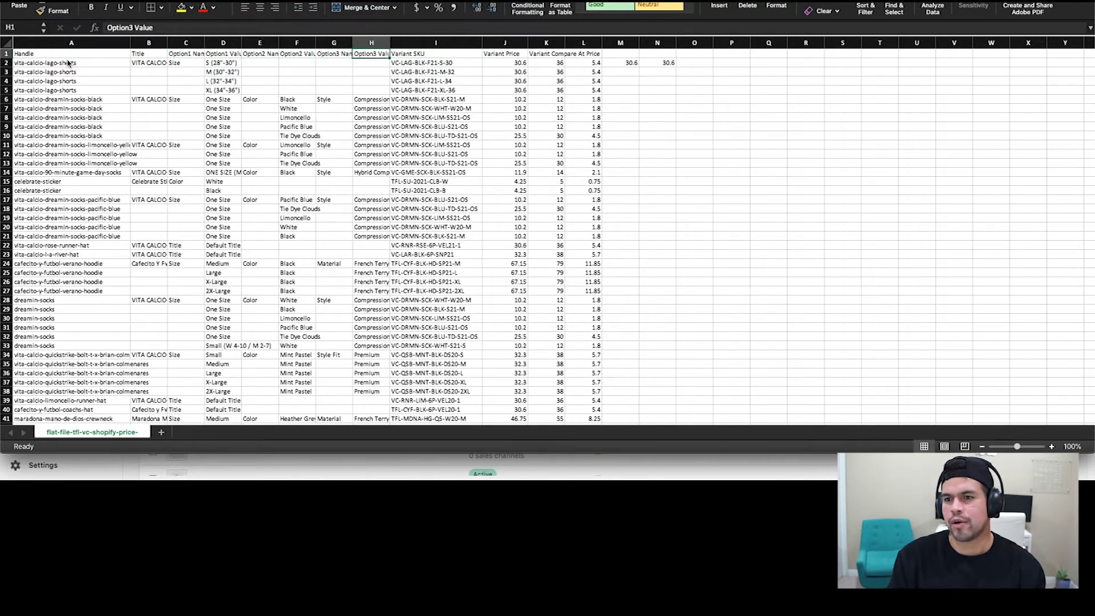
pyautogui.press('Left')
pyautogui.press('Right')
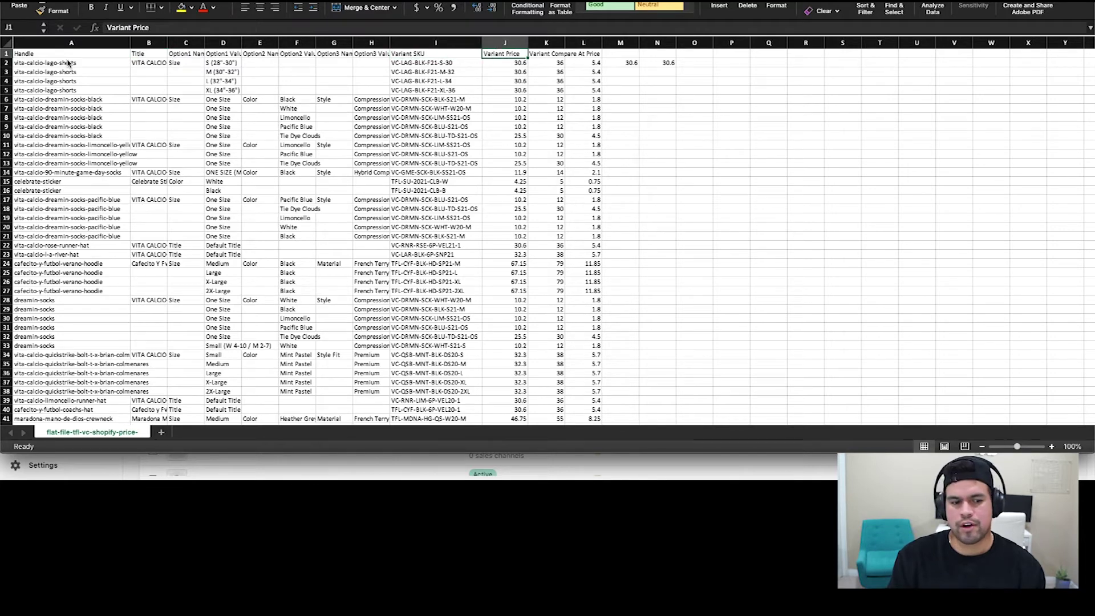
pyautogui.press('Right')
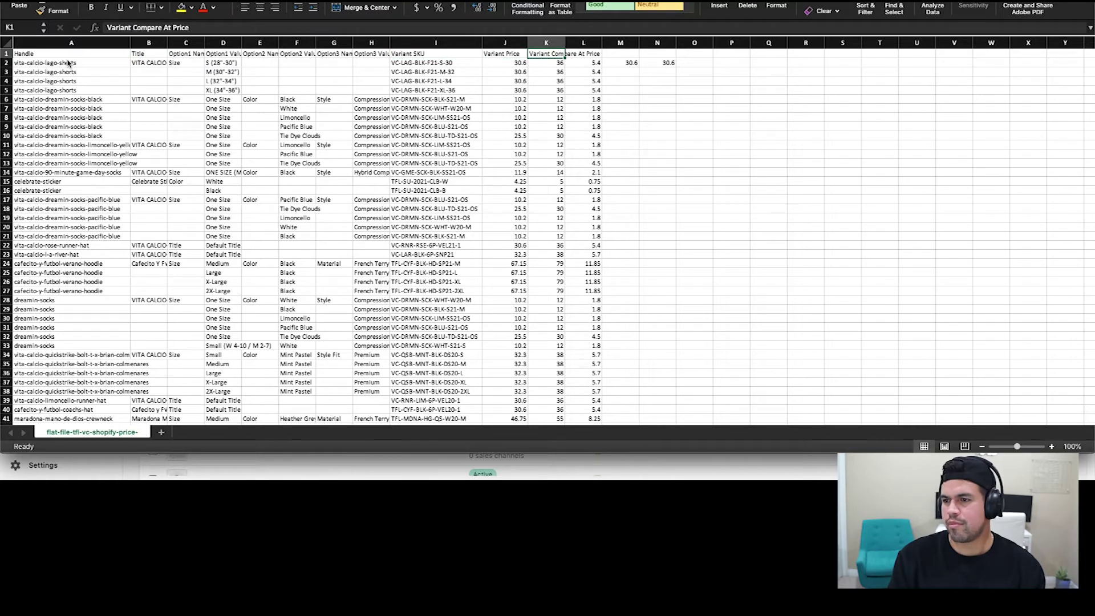
pyautogui.press('Left')
pyautogui.press('Right')
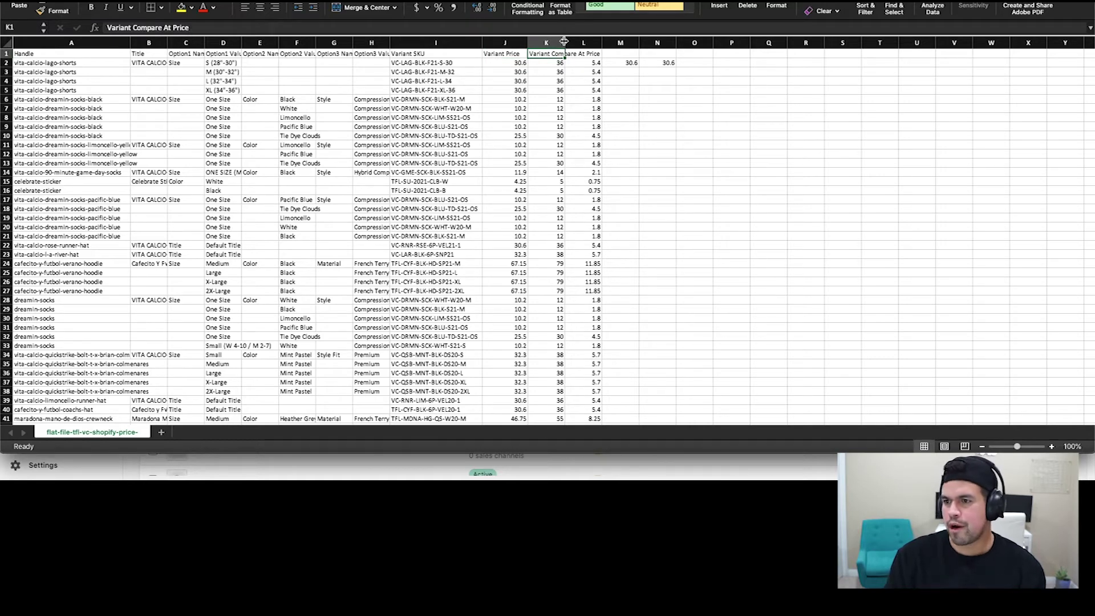
pyautogui.moveTo(565, 43); pyautogui.dragTo(612, 43)
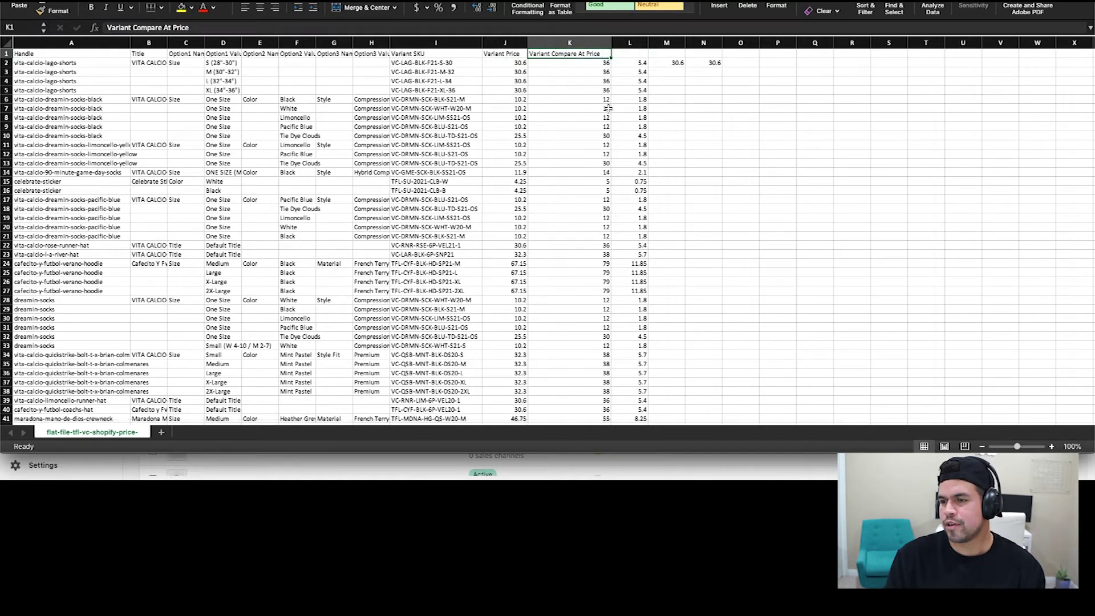
pyautogui.press('Down')
pyautogui.press('Left')
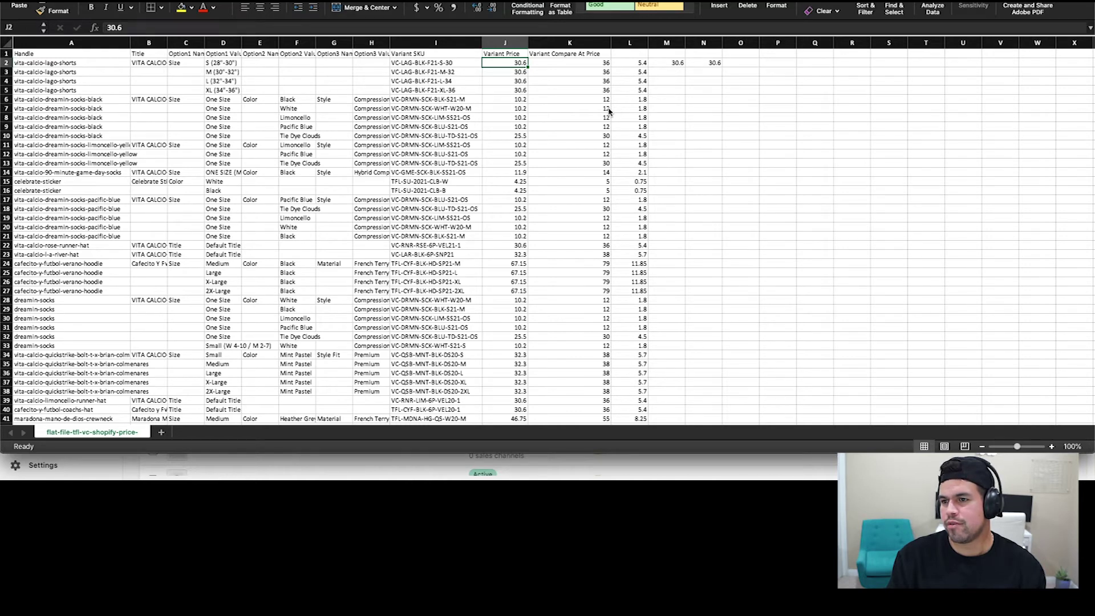
# Review the 15% discount formulas in L2, M2 (=K2-L2) and N2 (=K2-(K2*0.15))
pyautogui.press('Right')
pyautogui.press('Right')
pyautogui.press('Right')
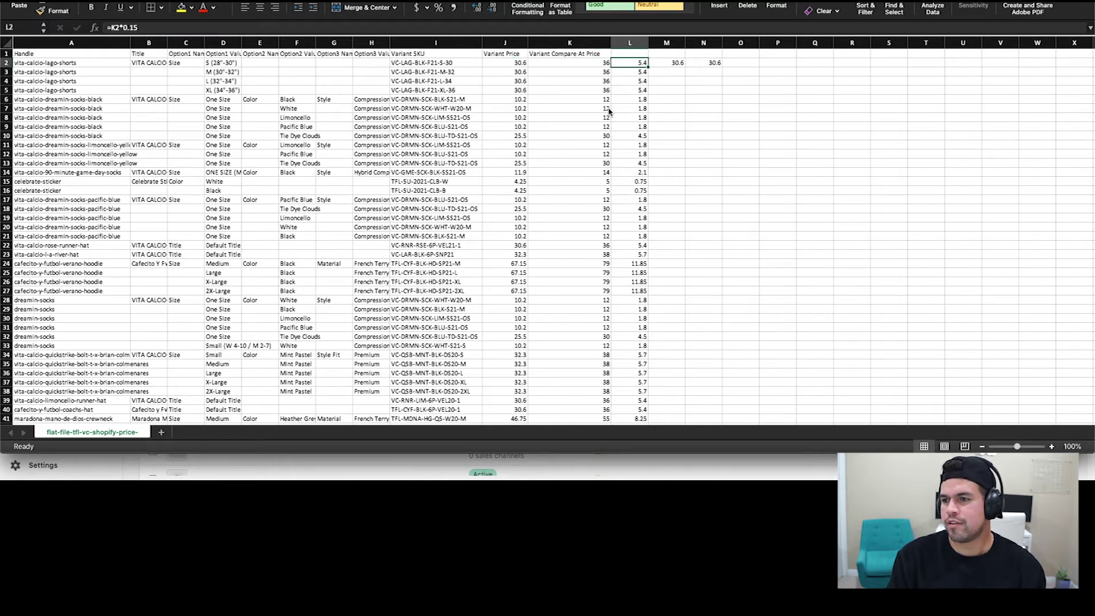
pyautogui.press('Left')
pyautogui.press('Left')
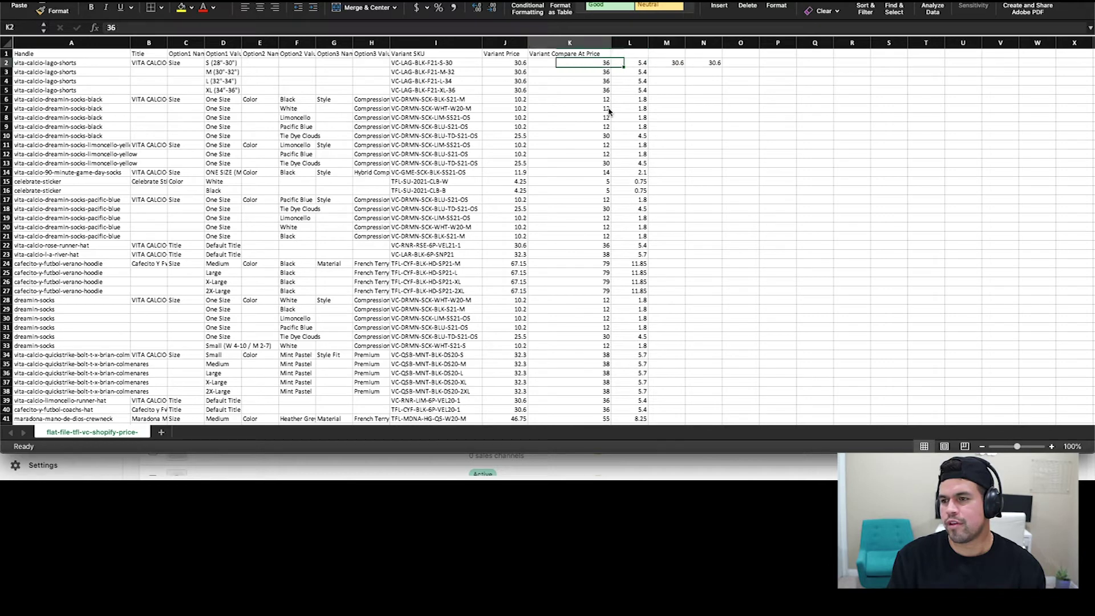
pyautogui.press('Down')
pyautogui.press('Down')
pyautogui.press('Down')
pyautogui.press('Down')
pyautogui.press('Down')
pyautogui.press('Up')
pyautogui.press('Up')
pyautogui.press('Up')
pyautogui.press('Up')
pyautogui.press('Up')
pyautogui.press('Right')
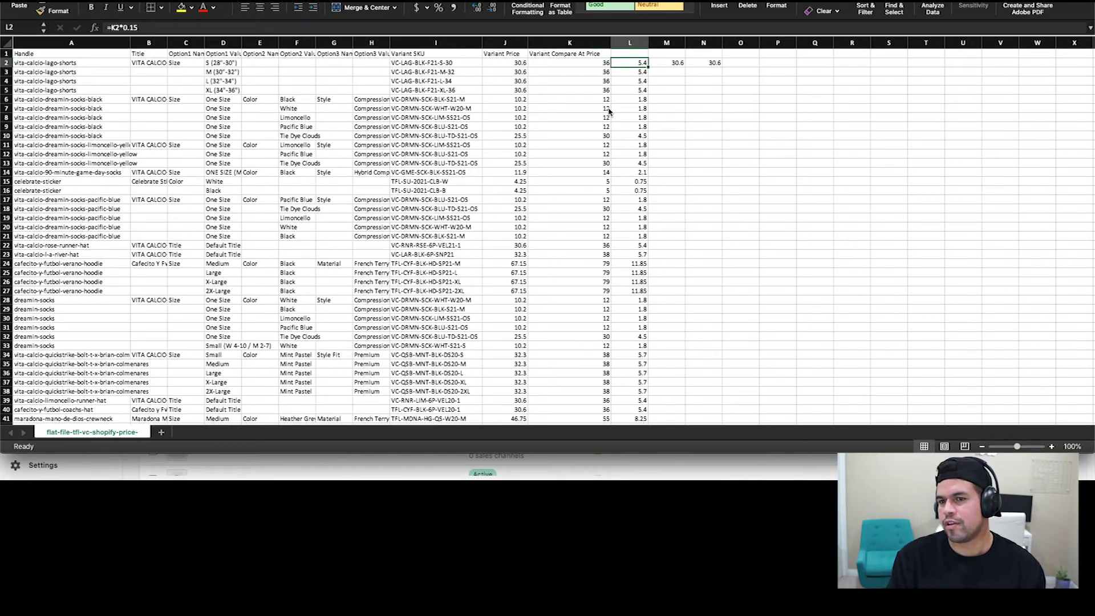
pyautogui.press('Right')
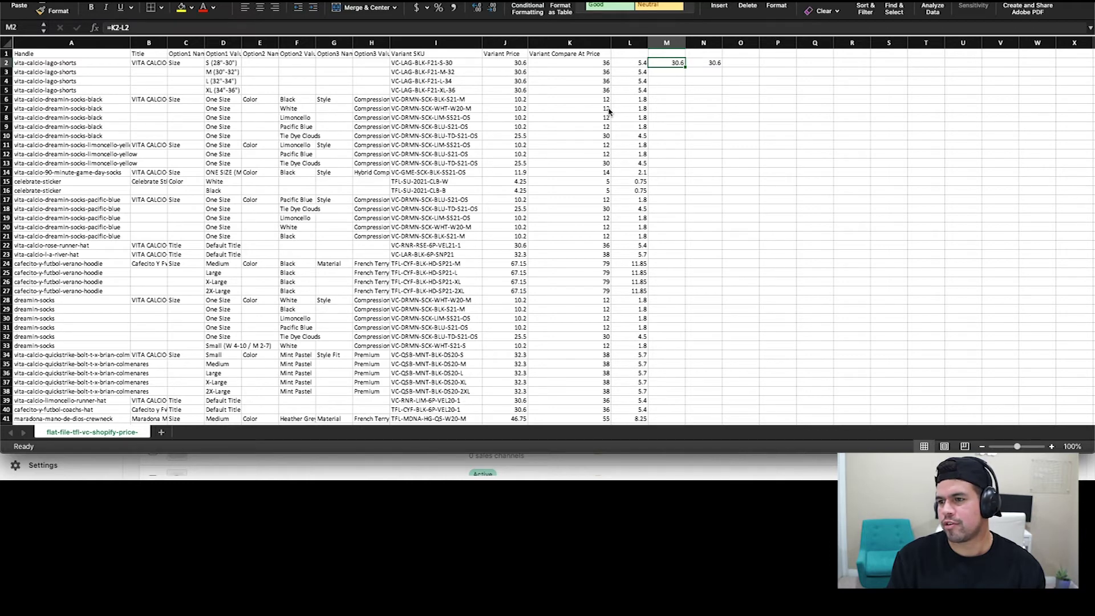
pyautogui.press('Right')
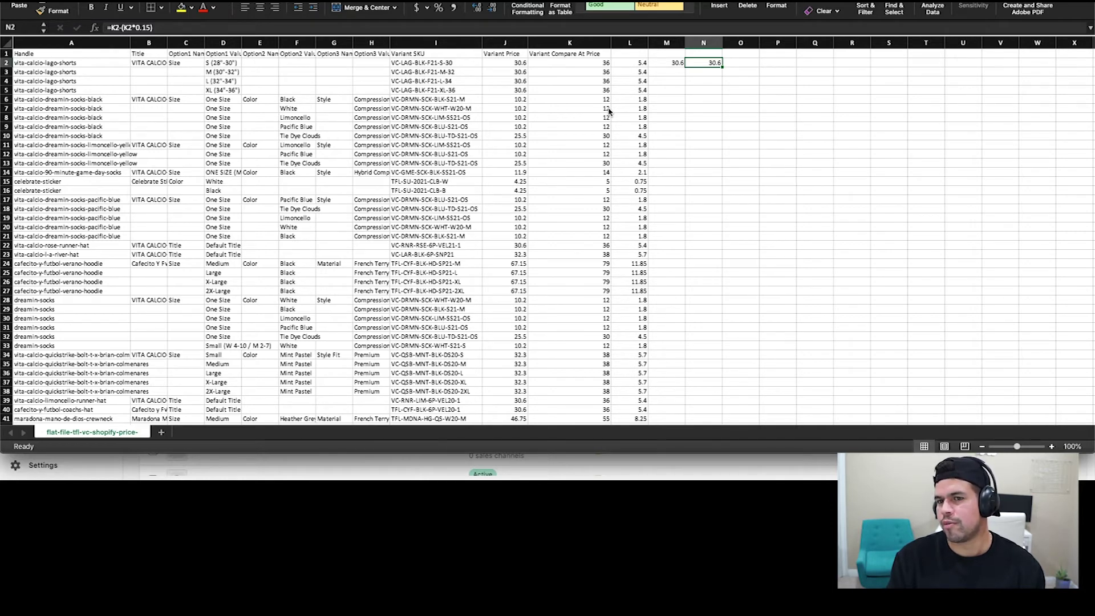
pyautogui.press('Left')
pyautogui.press('Left')
pyautogui.press('Left')
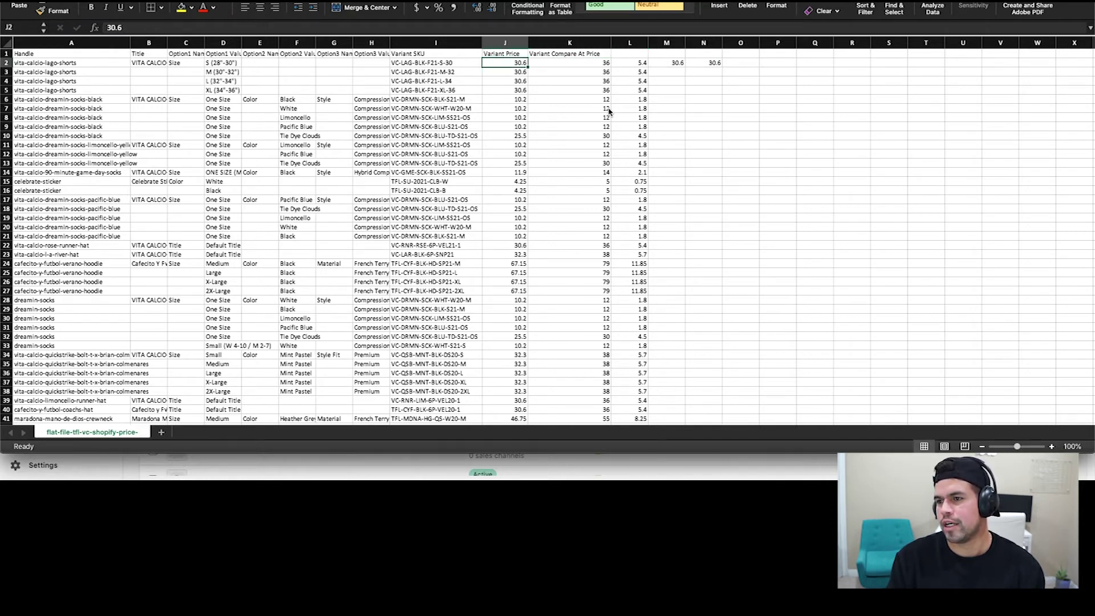
# Point out the Variant Price and Compare At Price headers, then return to Shopify's Products list
pyautogui.press('Left')
pyautogui.press('Left')
pyautogui.press('Up')
pyautogui.press('Right')
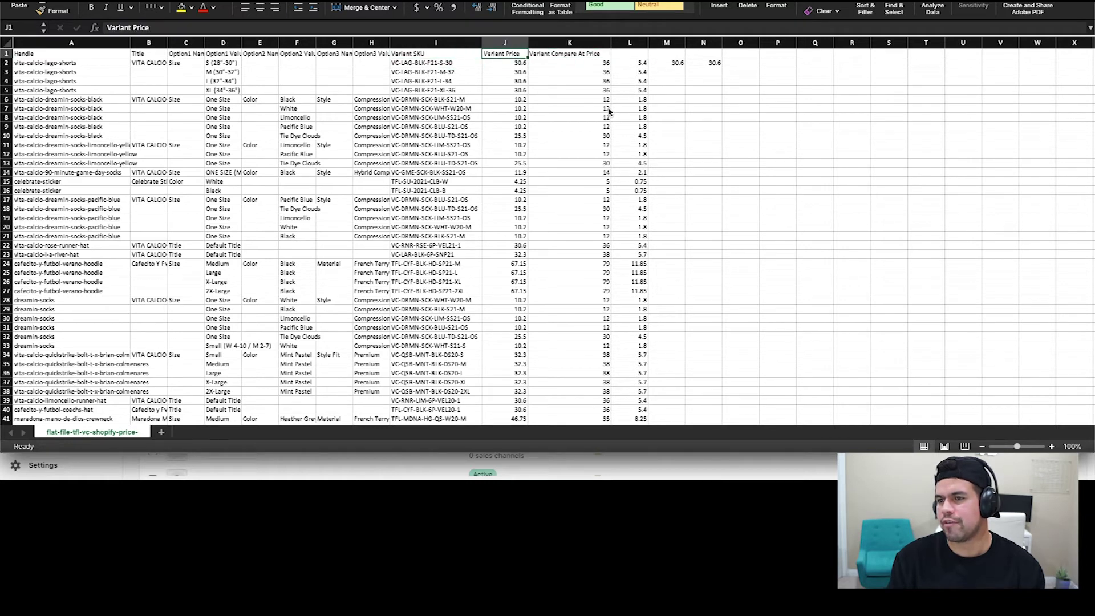
pyautogui.press('Right')
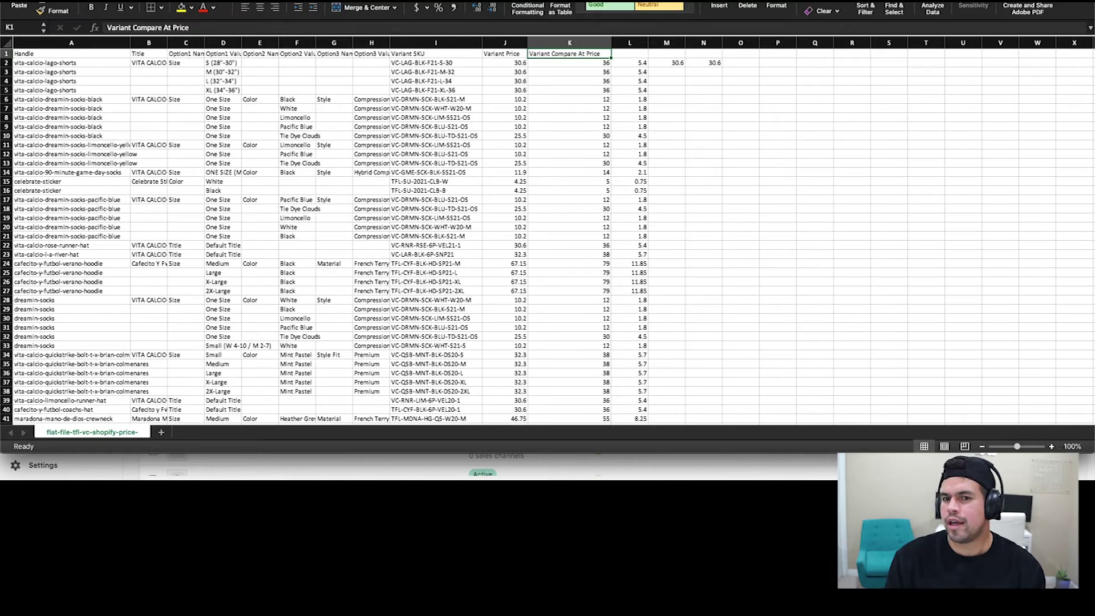
pyautogui.press('super+Tab')
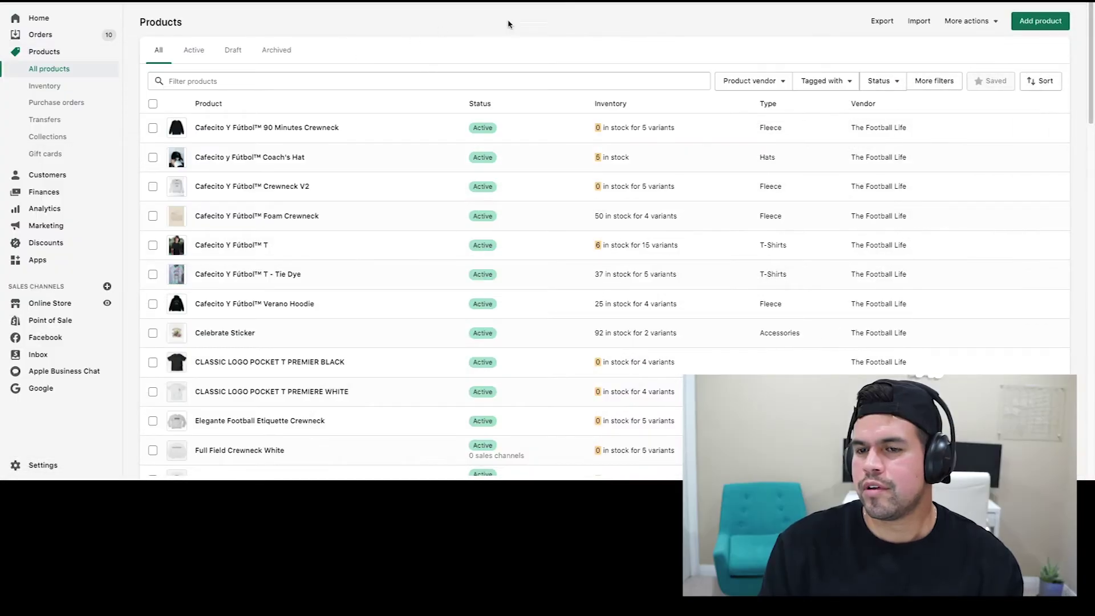
pyautogui.click(916, 25)
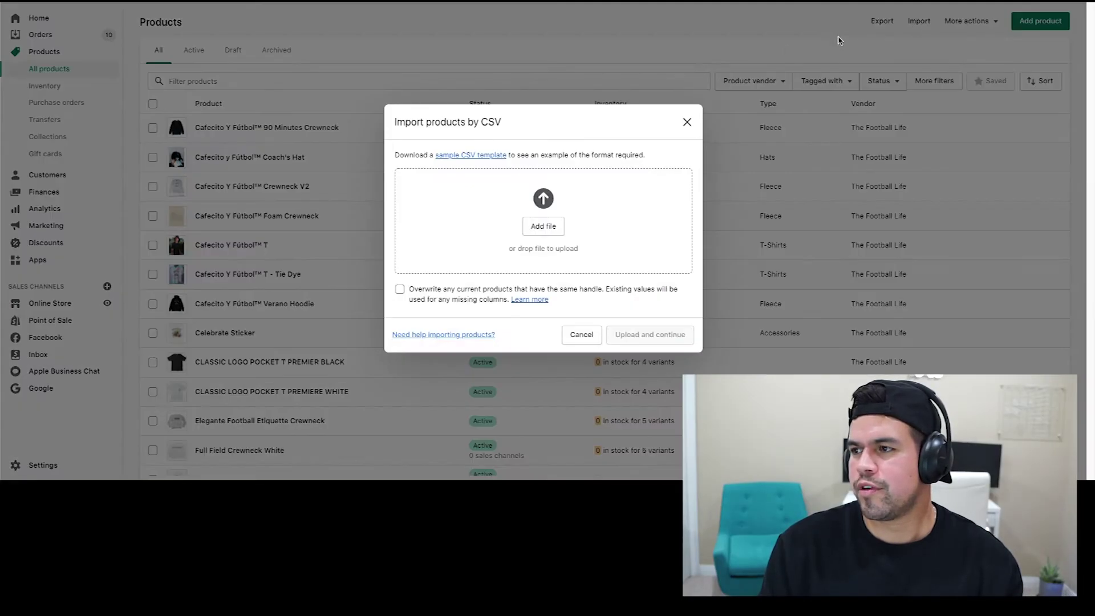
pyautogui.click(400, 289)
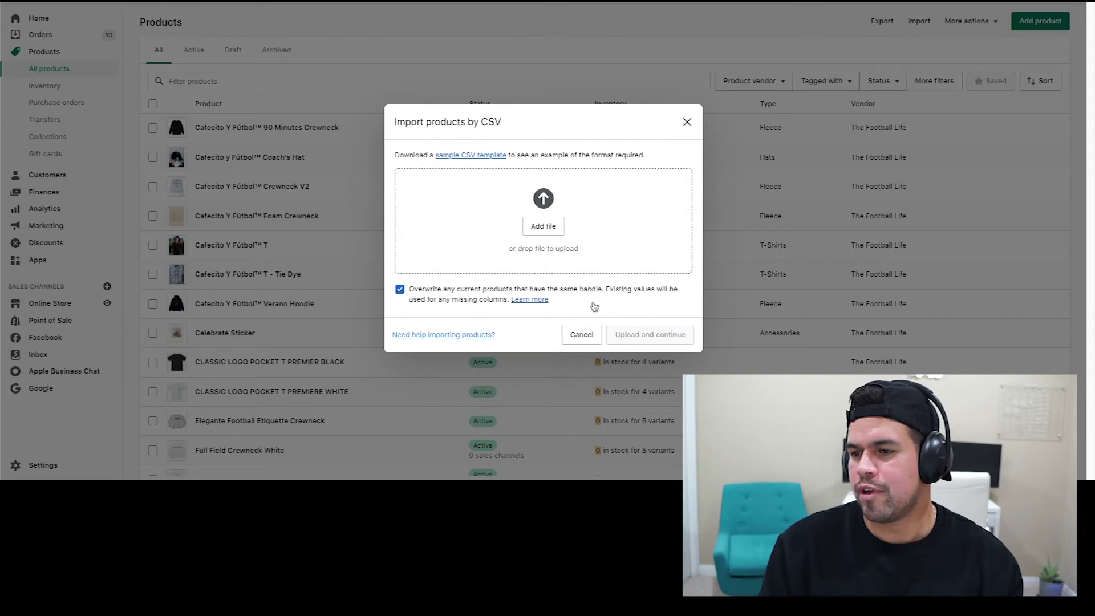
pyautogui.click(572, 335)
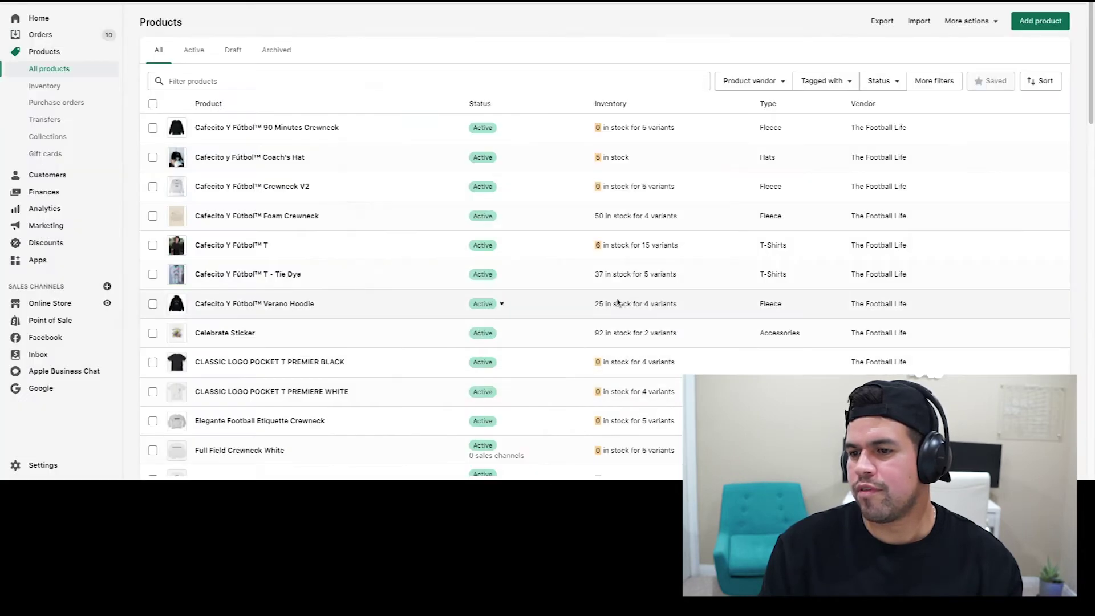
pyautogui.scroll(-10, 656, 143)
pyautogui.scroll(10, 651, 78)
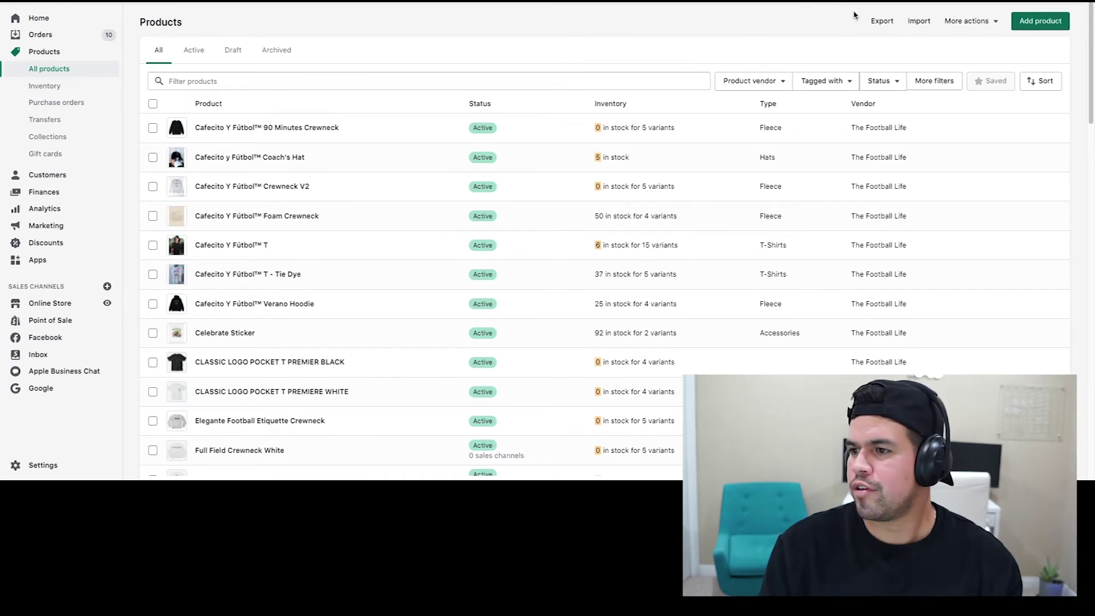
# Filter Shopify products by 'lago' and open the Lago Shorts on the online store
pyautogui.click(303, 73)
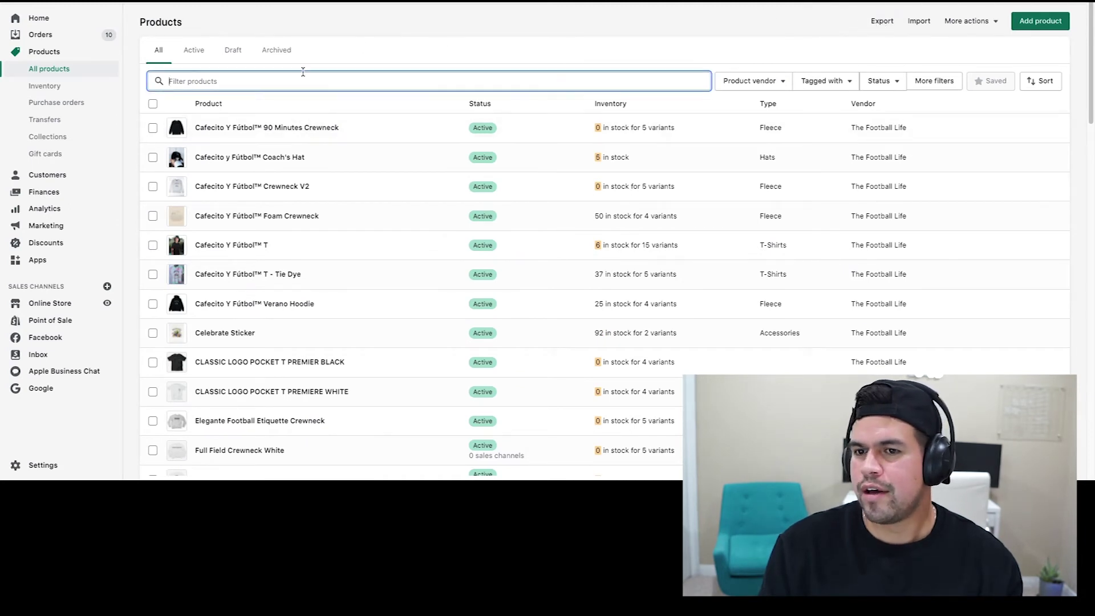
pyautogui.write('lago')
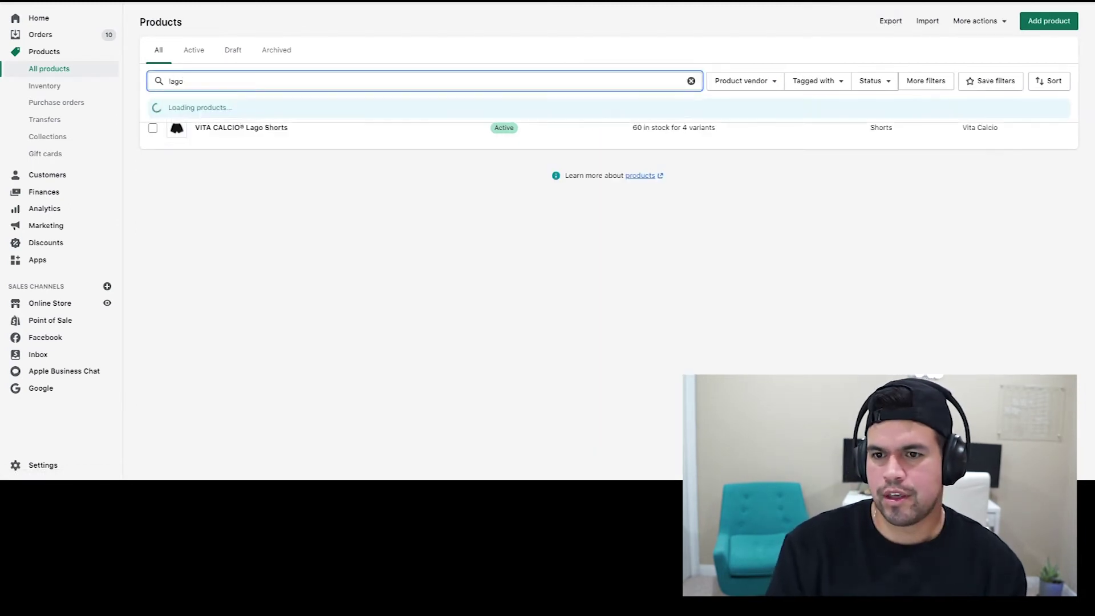
pyautogui.click(264, 135)
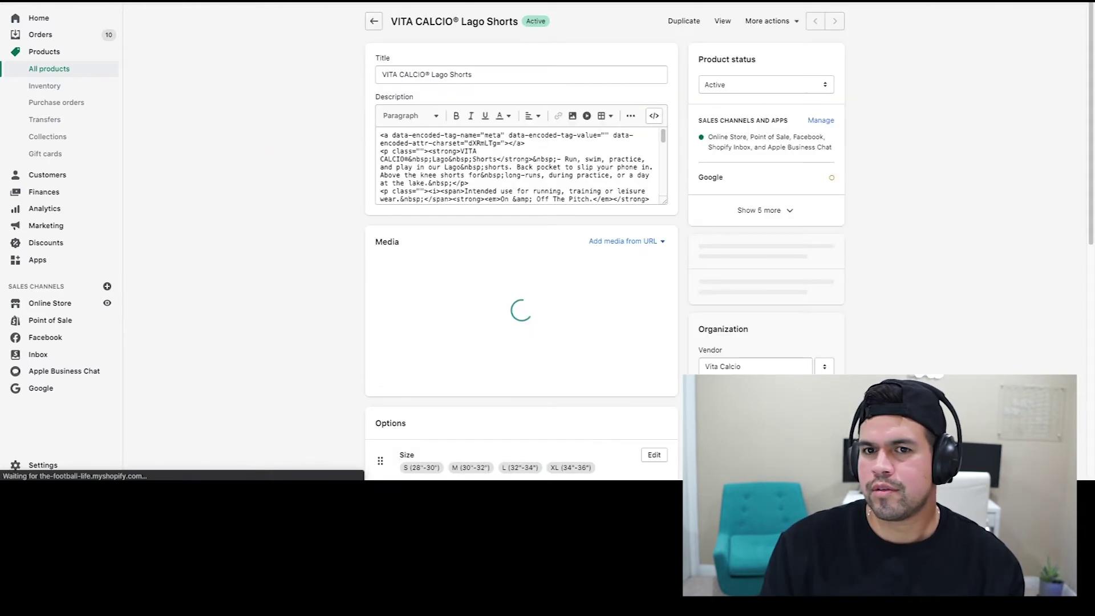
pyautogui.hotkey('alt', 'Left')
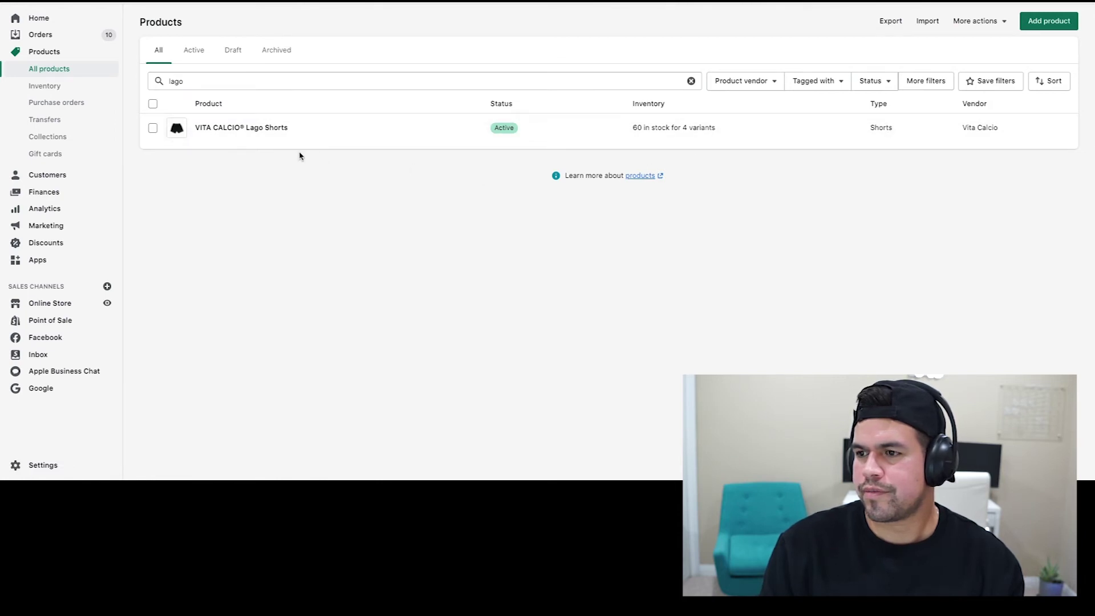
pyautogui.click(301, 127)
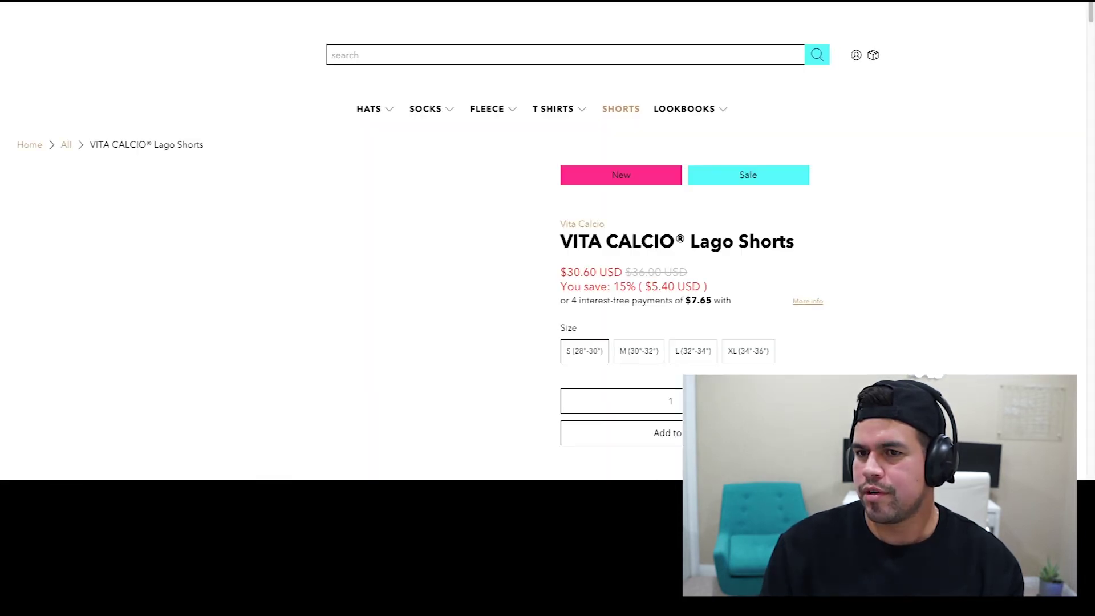
# Scroll through the Lago Shorts page showing $30.60 USD against a struck-through $36.00 USD
pyautogui.scroll(-1, 723, 228)
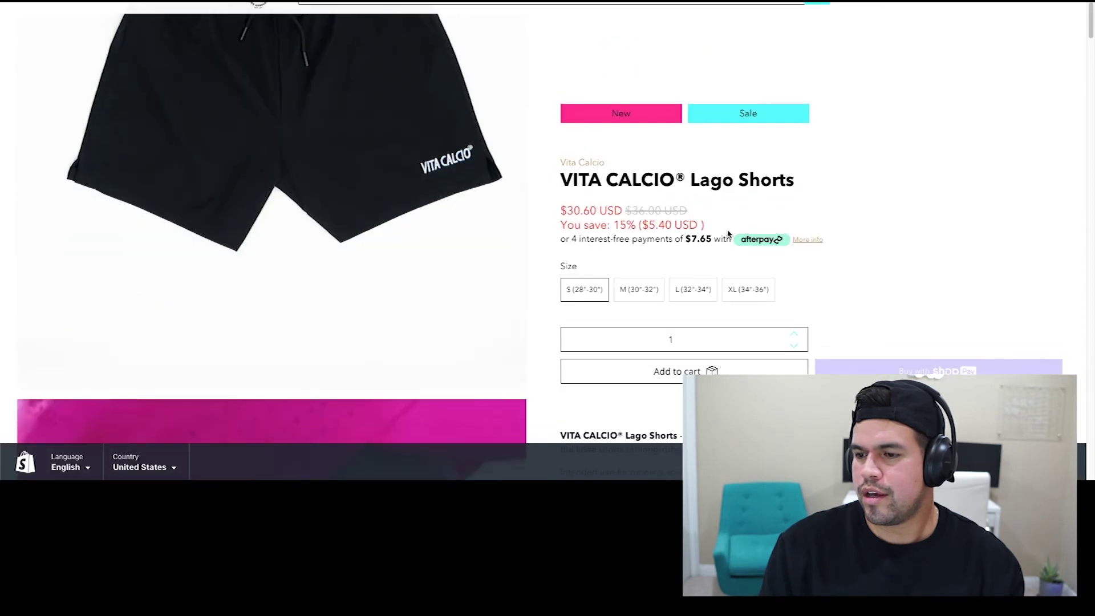
pyautogui.scroll(1, 724, 223)
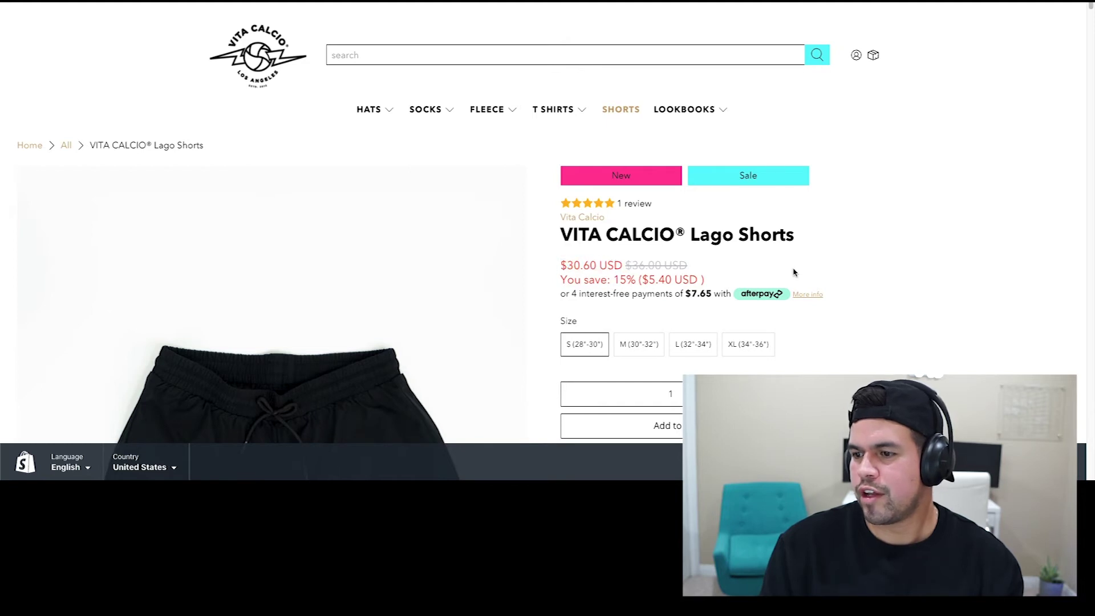
pyautogui.scroll(-1, 846, 266)
pyautogui.scroll(1, 846, 267)
pyautogui.scroll(-1, 847, 266)
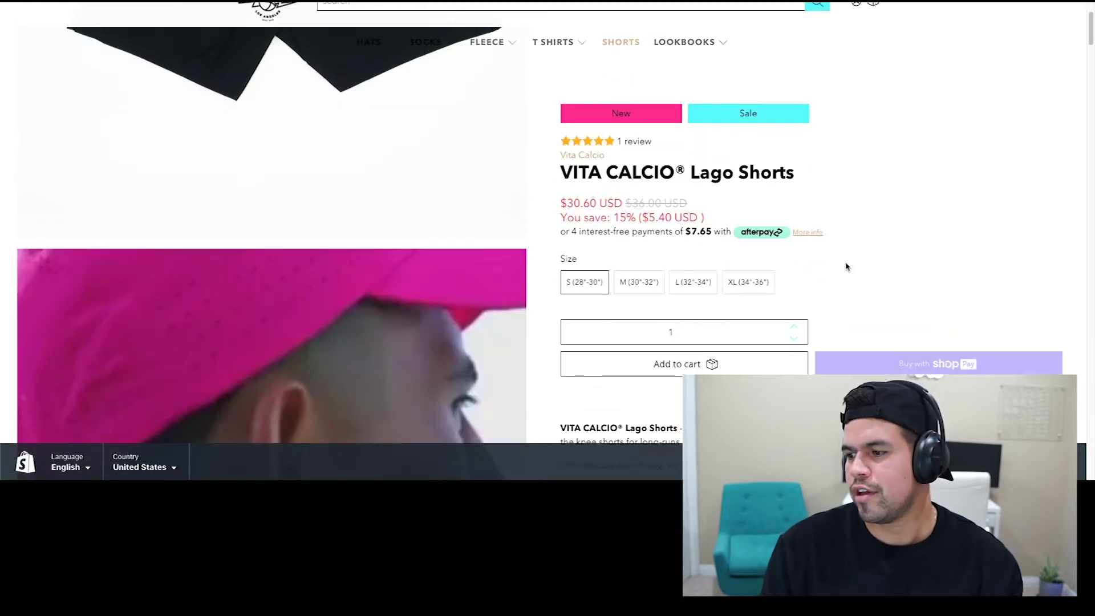
pyautogui.scroll(1, 846, 267)
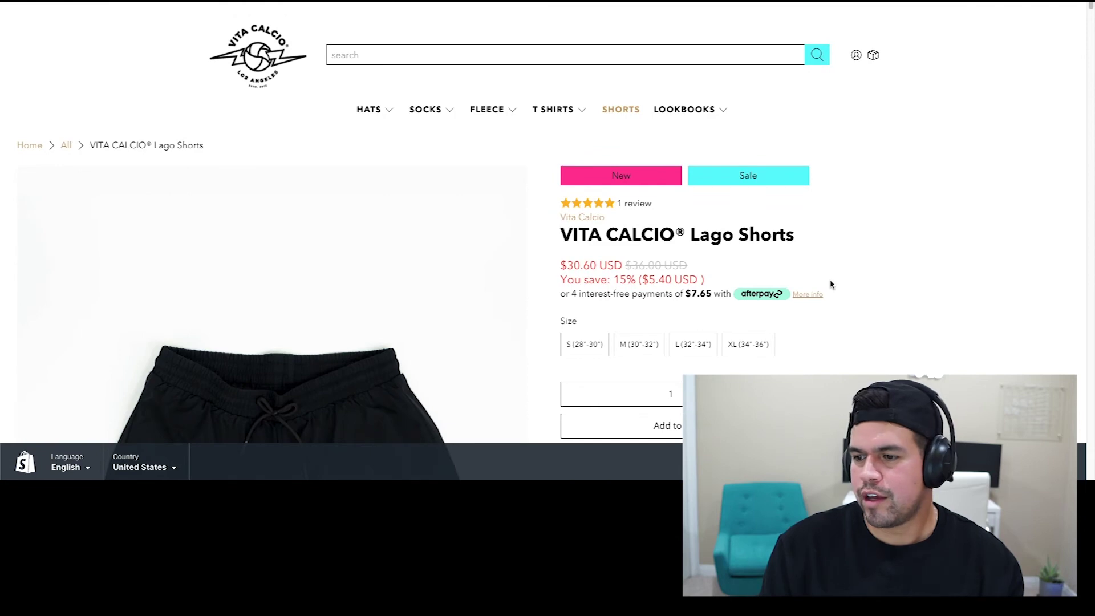
pyautogui.scroll(-7, 830, 284)
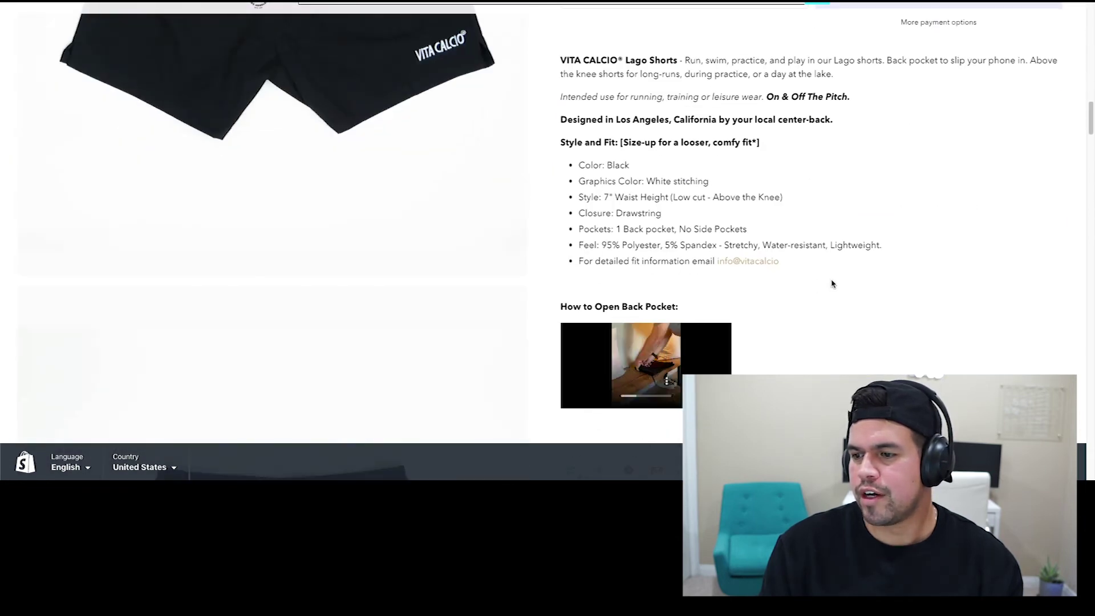
pyautogui.scroll(-10, 831, 283)
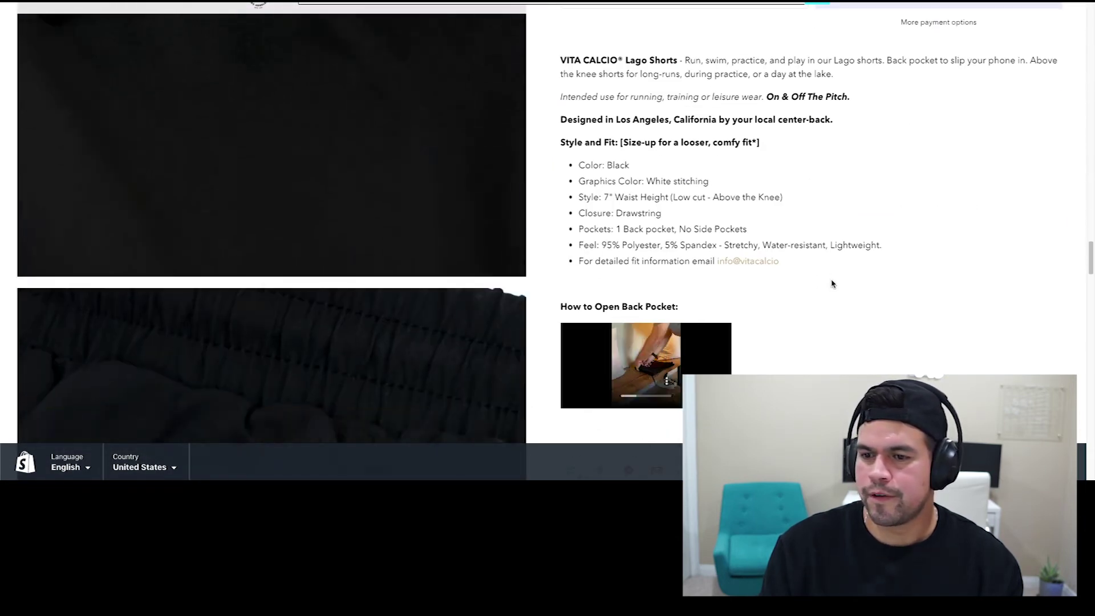
pyautogui.scroll(-5, 832, 284)
pyautogui.scroll(10, 785, 289)
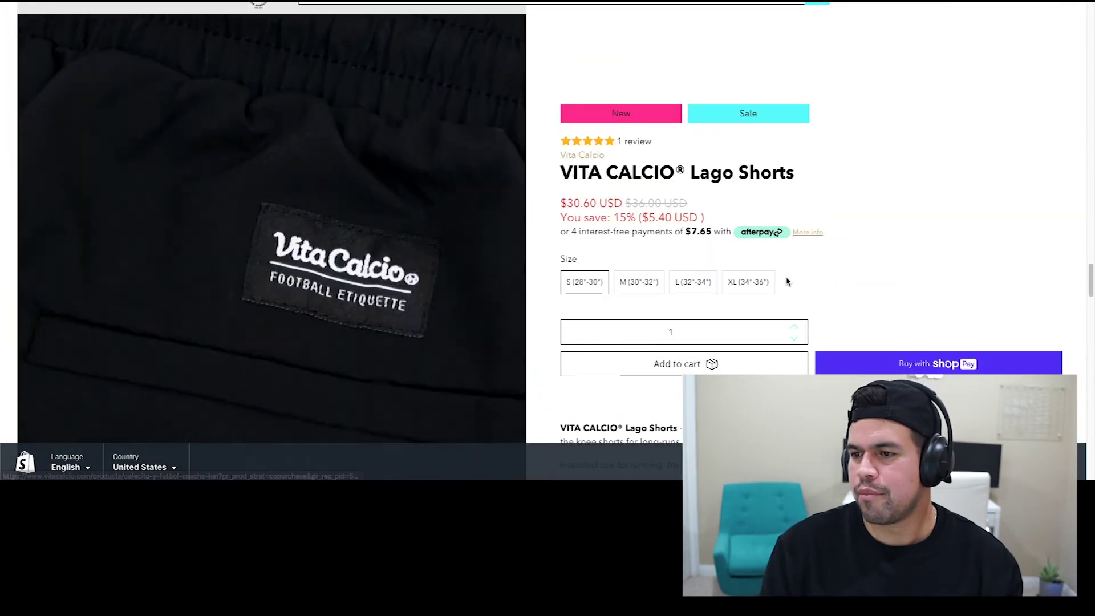
pyautogui.scroll(8, 788, 279)
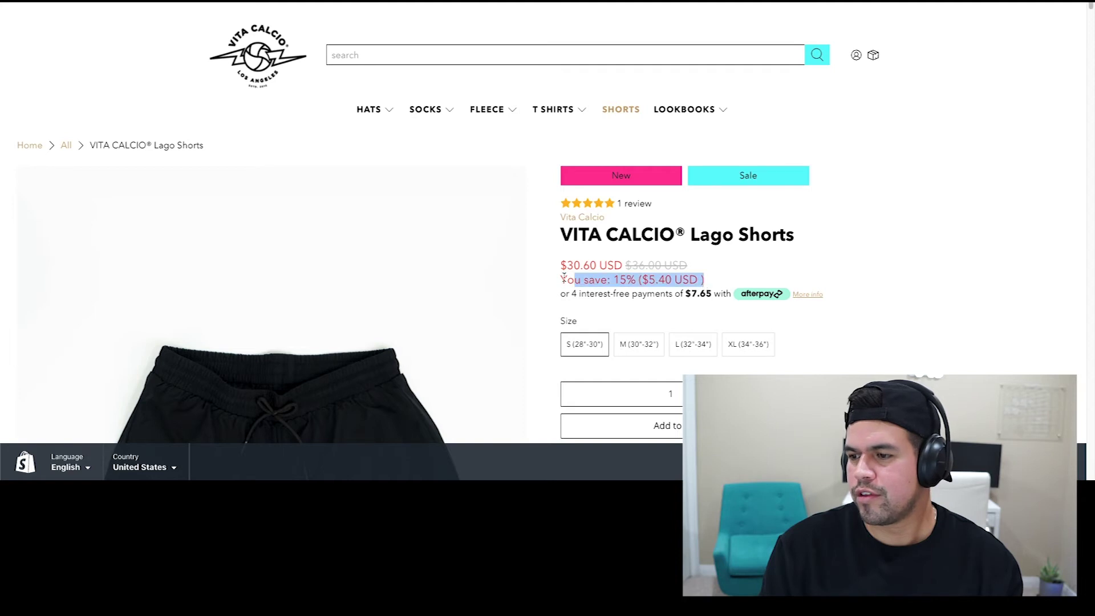
# Highlight the $30.60 USD price and 'You save: 15% ($5.40 USD)' text
pyautogui.moveTo(563, 277); pyautogui.dragTo(522, 270)
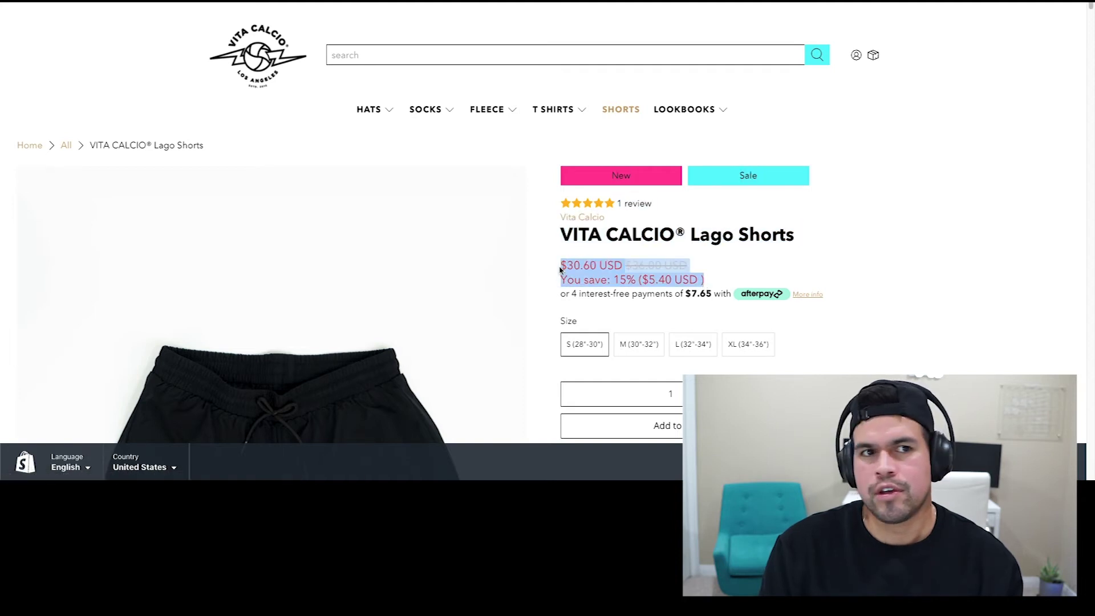